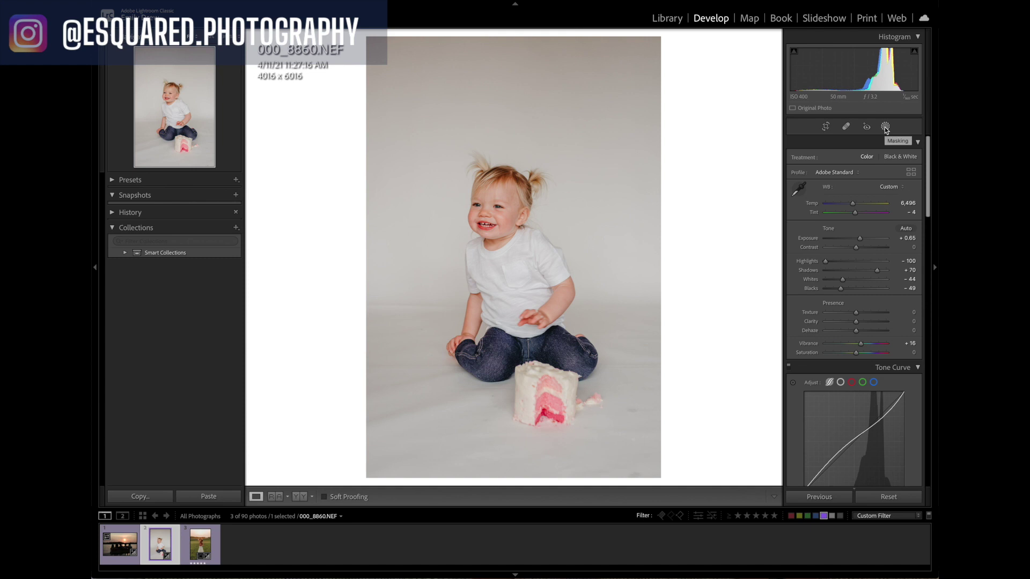
pyautogui.click(885, 127)
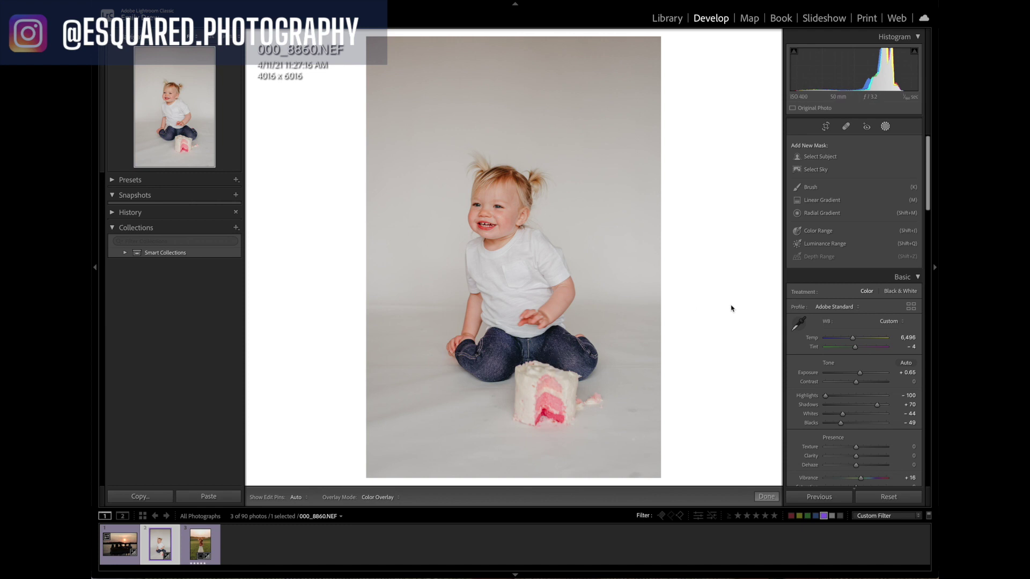
pyautogui.click(766, 497)
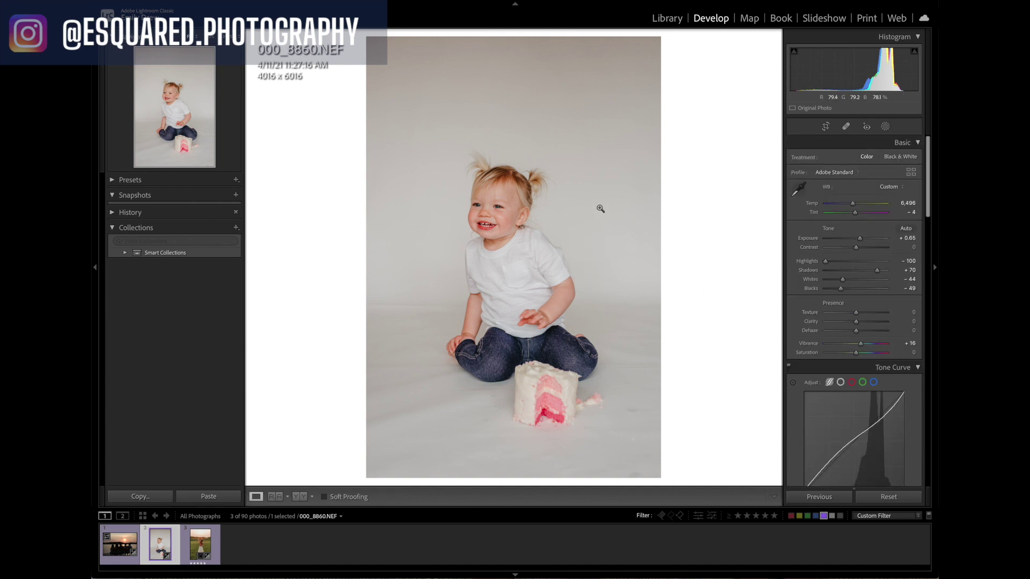
# Step: Set the toddler photo's overall exposure to +0.70
pyautogui.moveTo(859, 239); pyautogui.dragTo(866, 242)
pyautogui.doubleClick(815, 240)
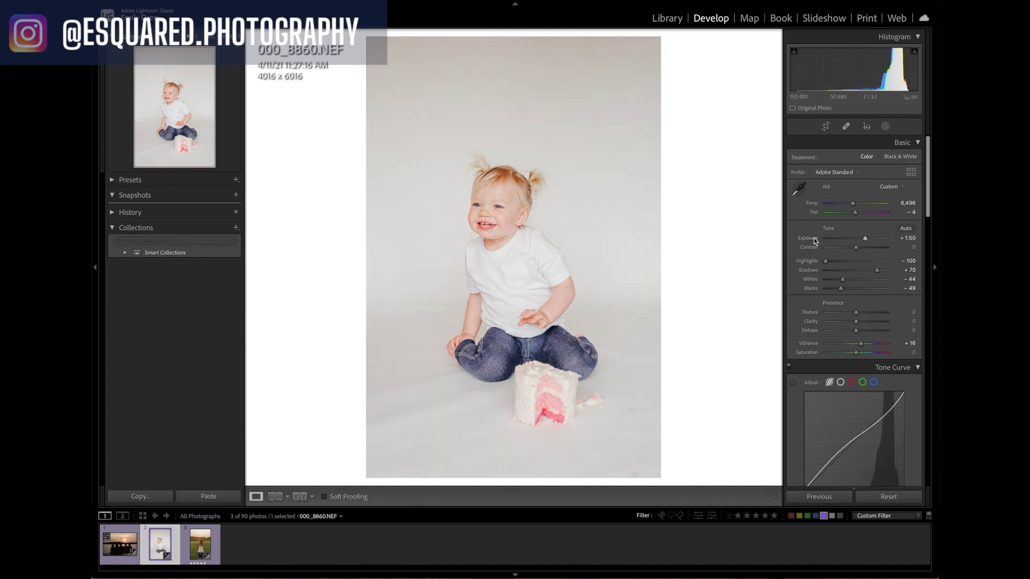
pyautogui.moveTo(856, 238); pyautogui.dragTo(862, 241)
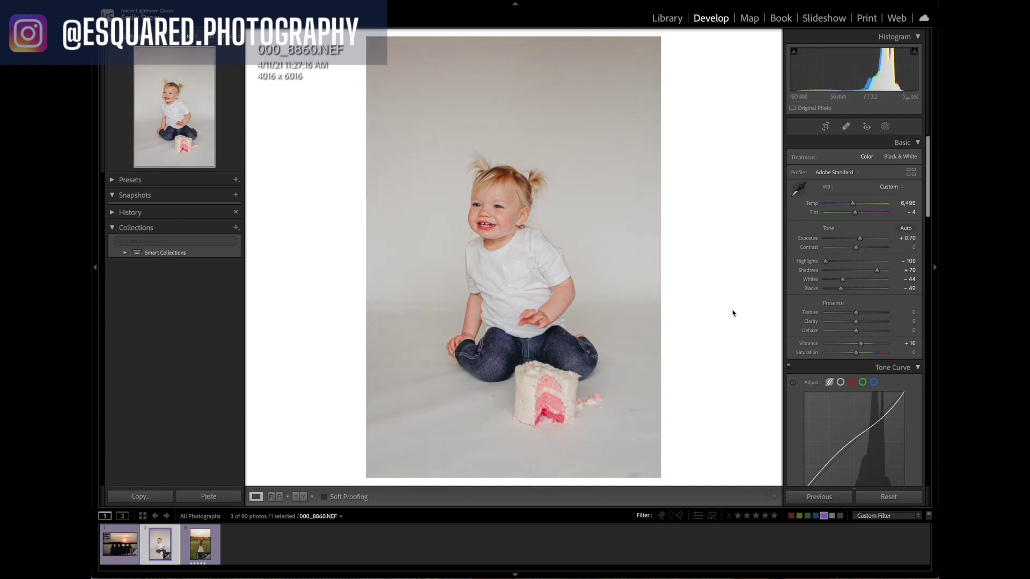
pyautogui.click(885, 127)
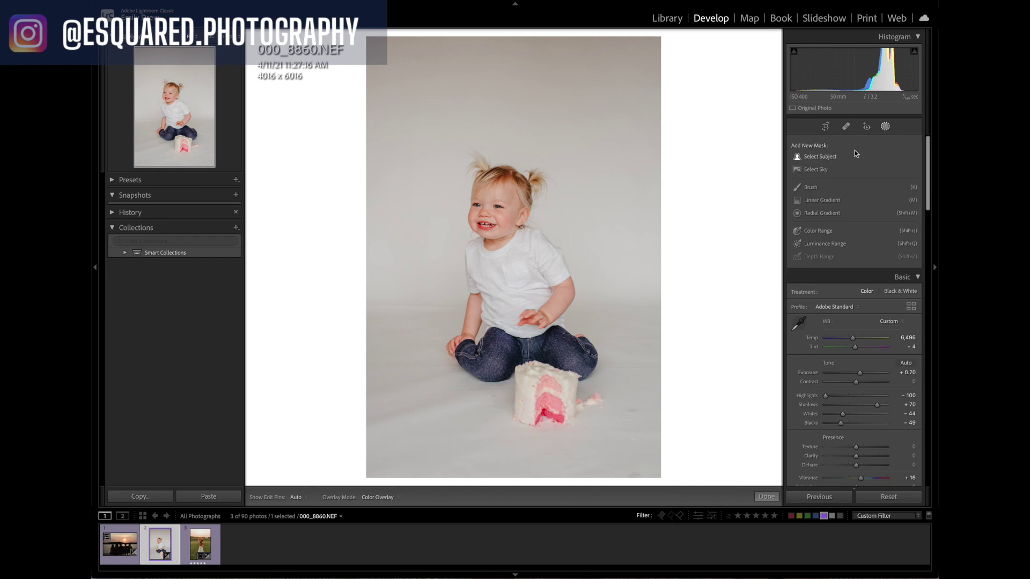
pyautogui.click(826, 156)
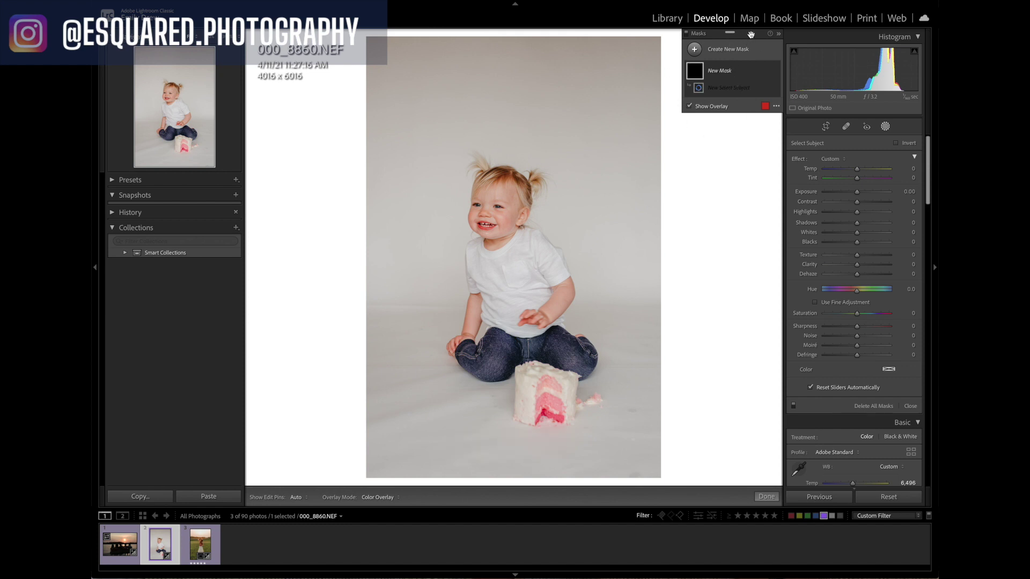
pyautogui.moveTo(694, 27); pyautogui.dragTo(866, 129)
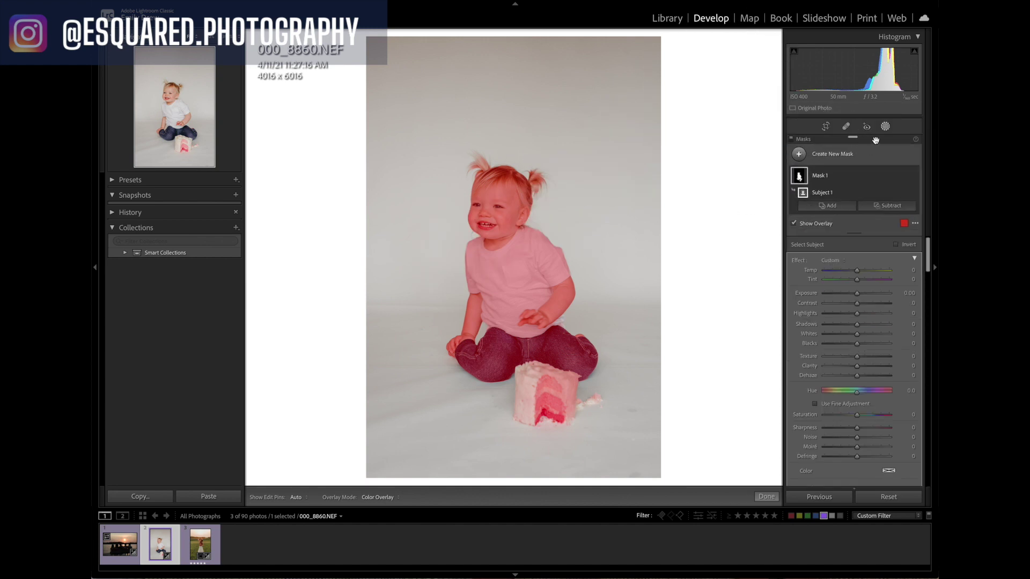
pyautogui.moveTo(852, 137); pyautogui.dragTo(729, 38)
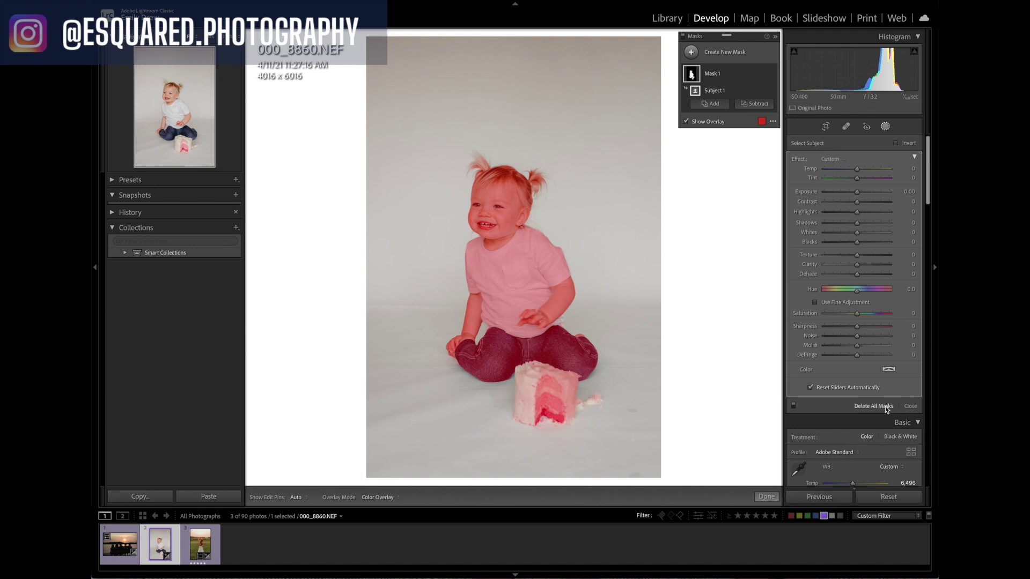
pyautogui.click(886, 127)
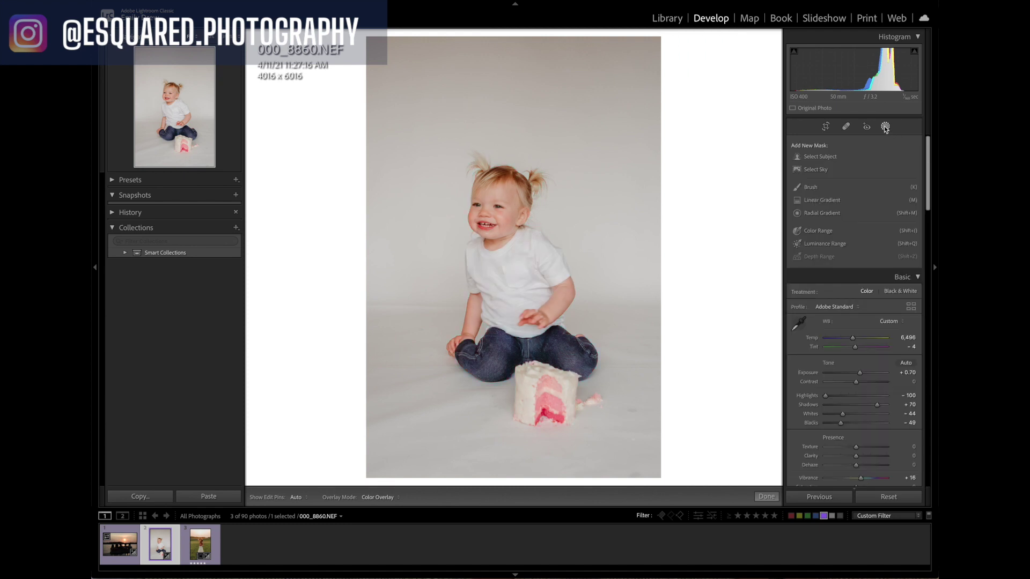
pyautogui.click(885, 128)
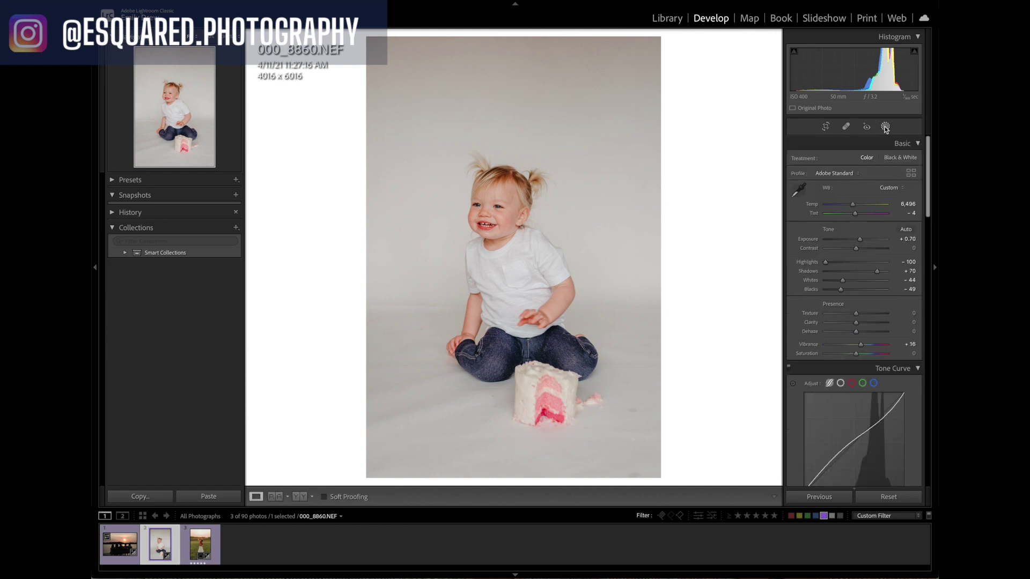
# Step: Create a Select Subject mask on the toddler photo, check its overlay, and invert the mask to cover the background
pyautogui.click(885, 127)
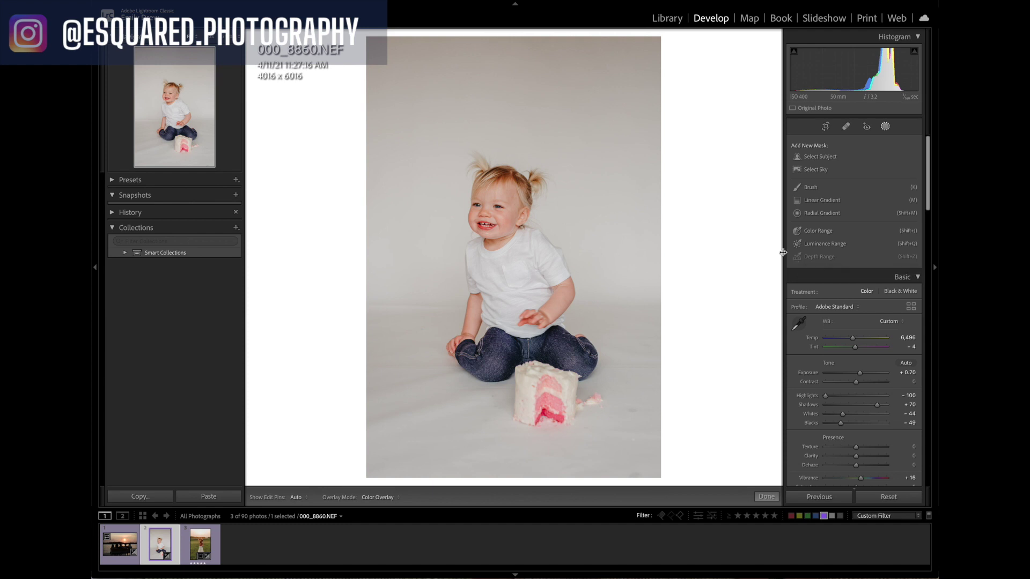
pyautogui.click(829, 161)
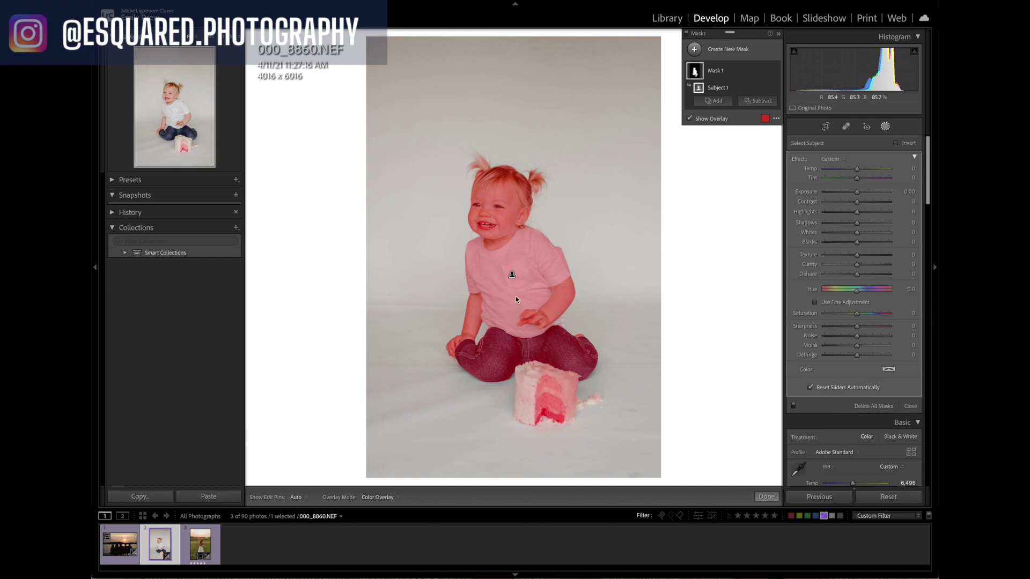
pyautogui.click(688, 118)
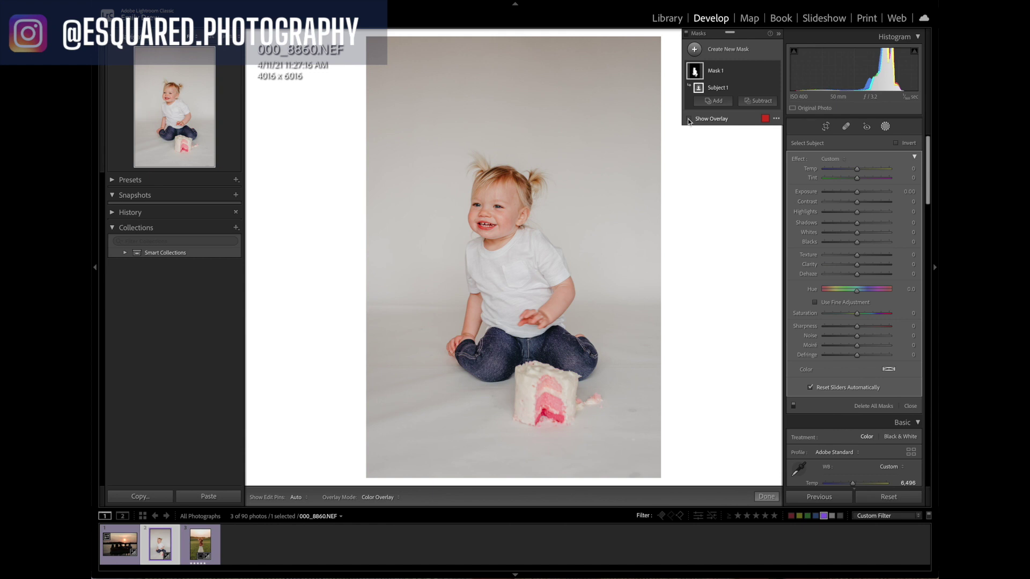
pyautogui.click(688, 118)
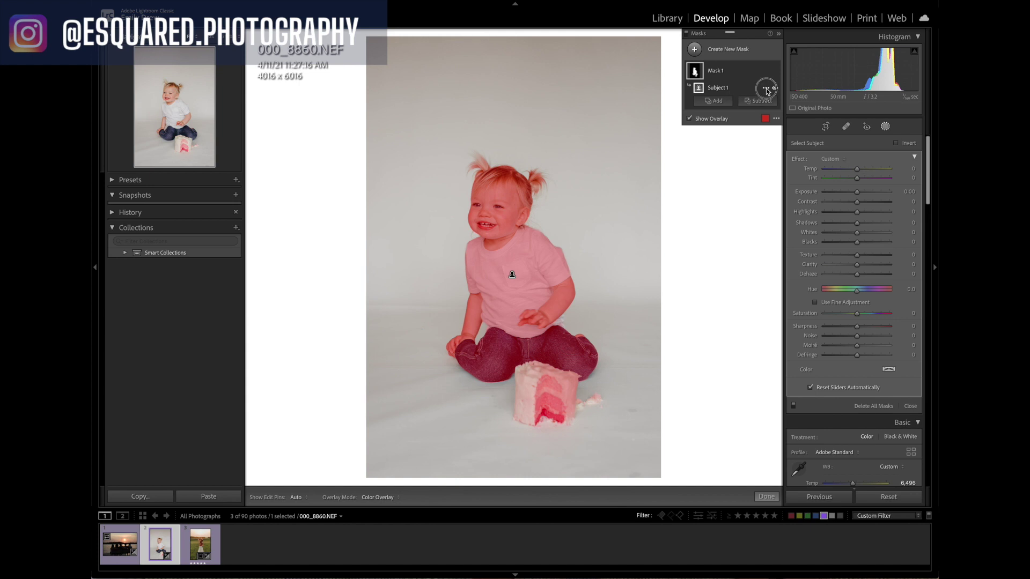
pyautogui.click(766, 88)
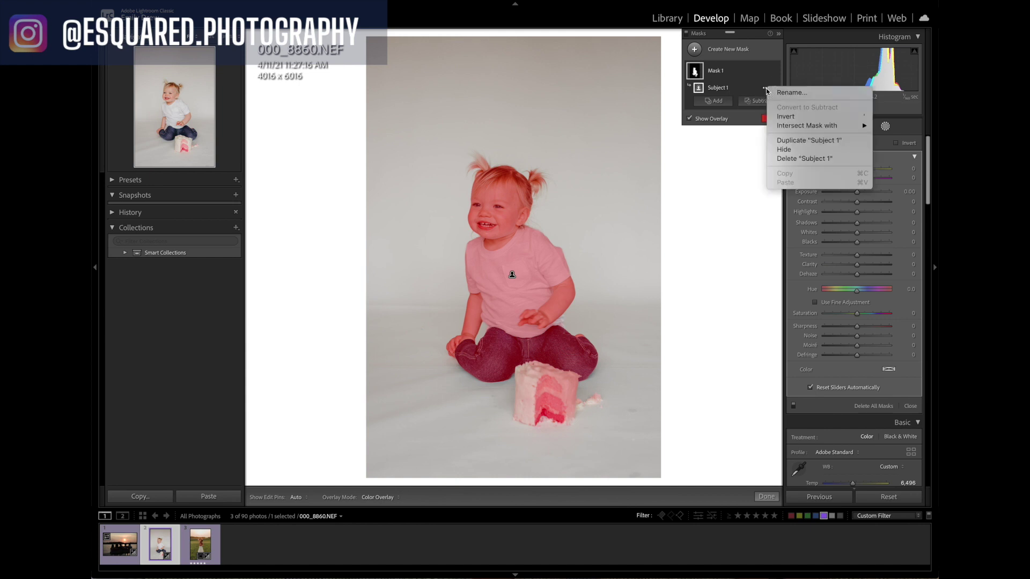
pyautogui.click(793, 117)
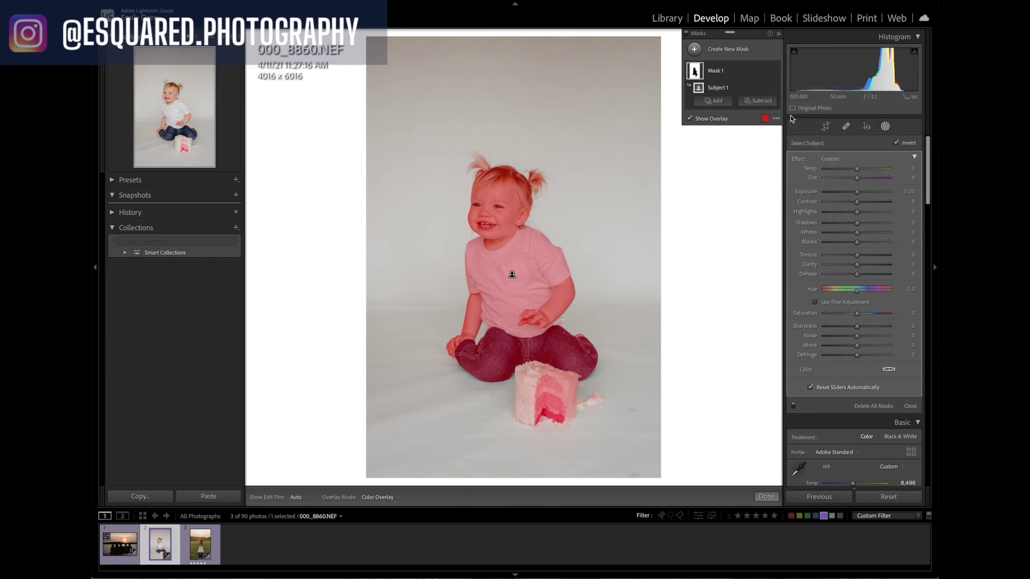
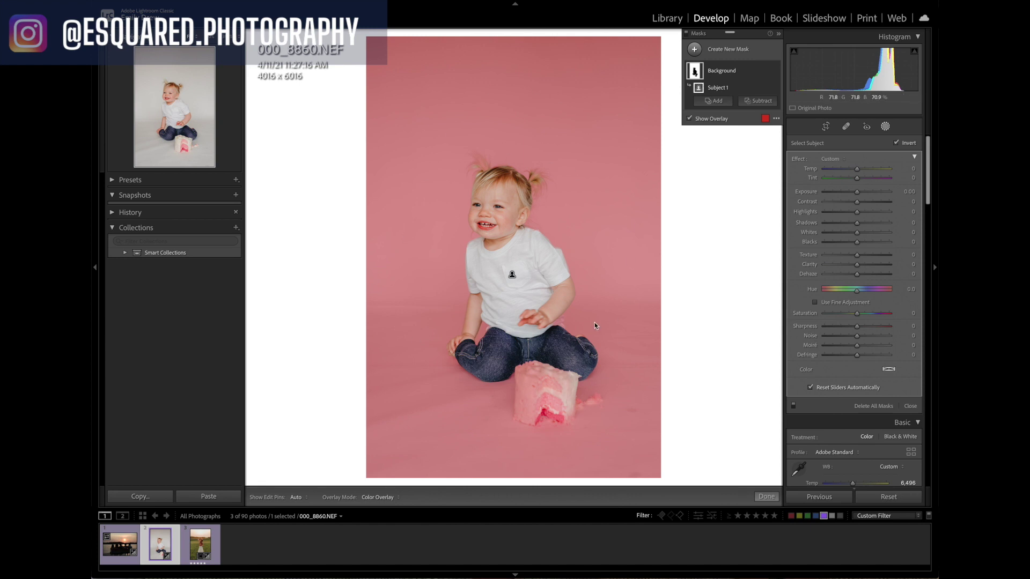
# Step: Hide the mask overlay, set the background mask's exposure to 0.58, and compare the photo with and without the adjustment
pyautogui.click(690, 119)
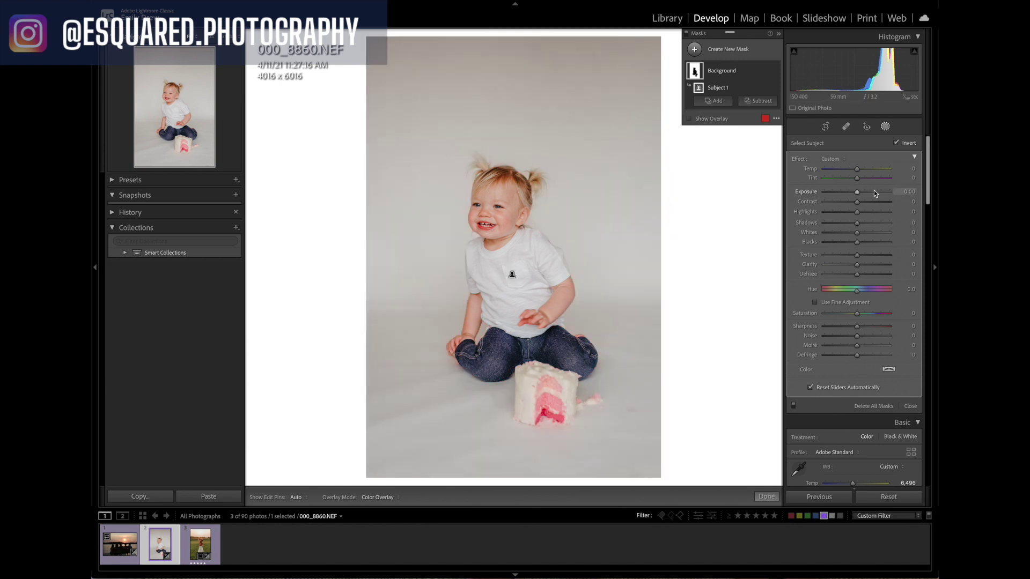
pyautogui.moveTo(857, 191); pyautogui.dragTo(861, 196)
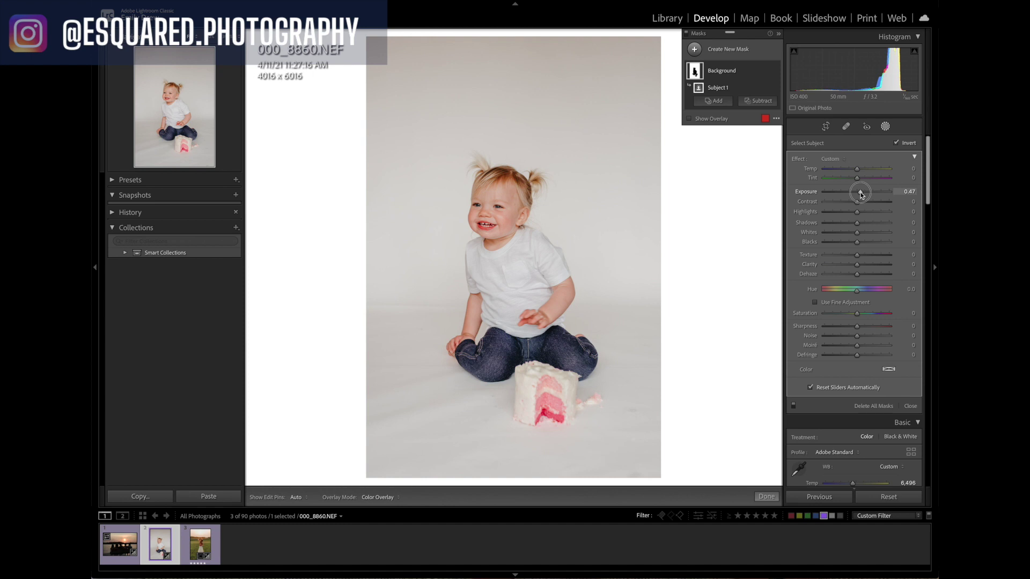
pyautogui.moveTo(861, 195)
pyautogui.mouseDown()
pyautogui.moveTo(880, 195)
pyautogui.moveTo(862, 195)
pyautogui.mouseUp()
pyautogui.moveTo(860, 192); pyautogui.dragTo(860, 192)
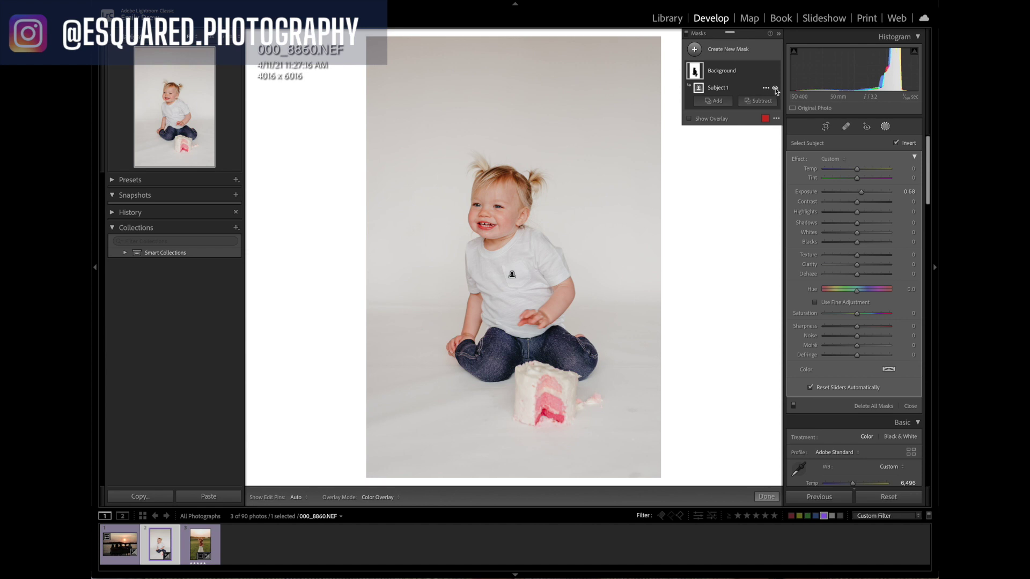
pyautogui.click(774, 88)
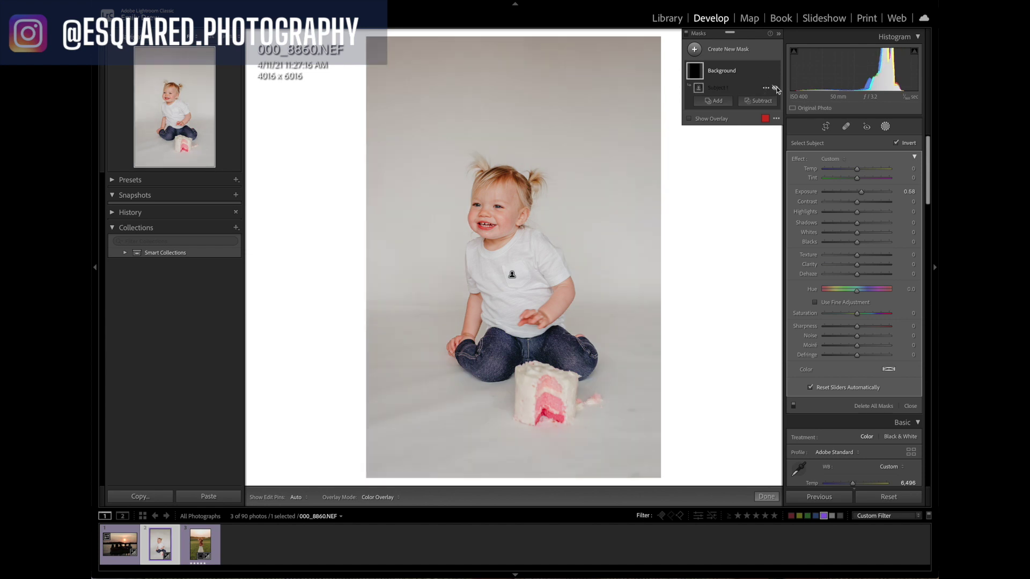
pyautogui.click(775, 89)
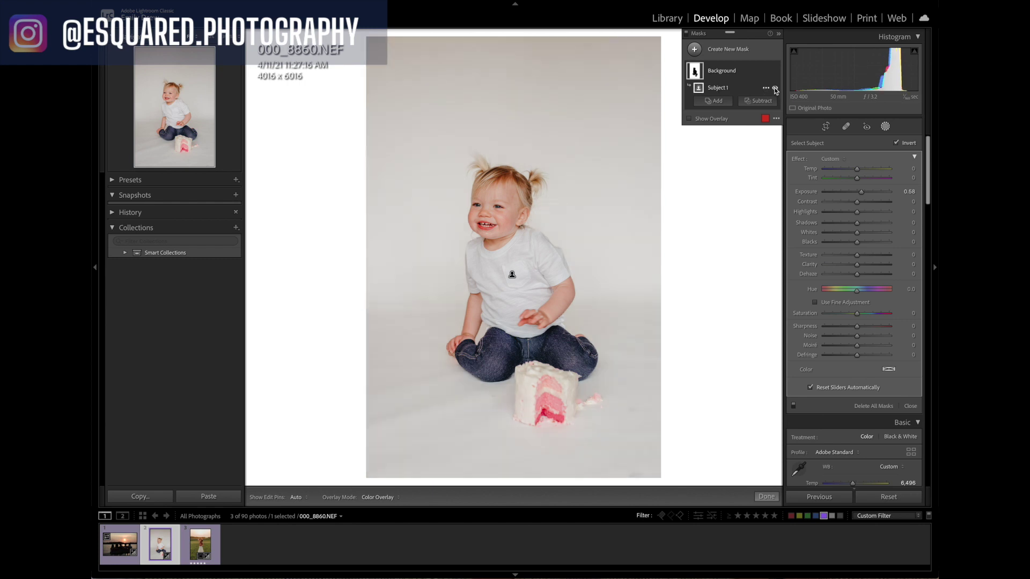
# Step: Set the background mask's shadows to 26 and its highlights to −8
pyautogui.click(857, 224)
pyautogui.moveTo(857, 224)
pyautogui.mouseDown()
pyautogui.moveTo(846, 226)
pyautogui.moveTo(866, 225)
pyautogui.mouseUp()
pyautogui.moveTo(856, 213); pyautogui.dragTo(854, 214)
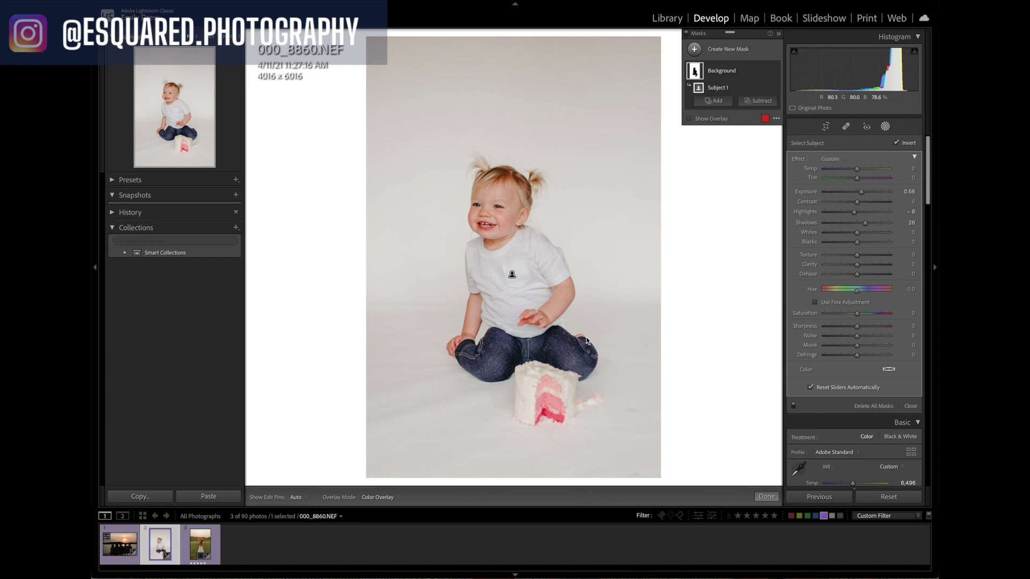
# Step: Open photo 000_0752.NEF and heal the small spots in the field beside the woman's raised elbow with a smaller brush
pyautogui.click(196, 539)
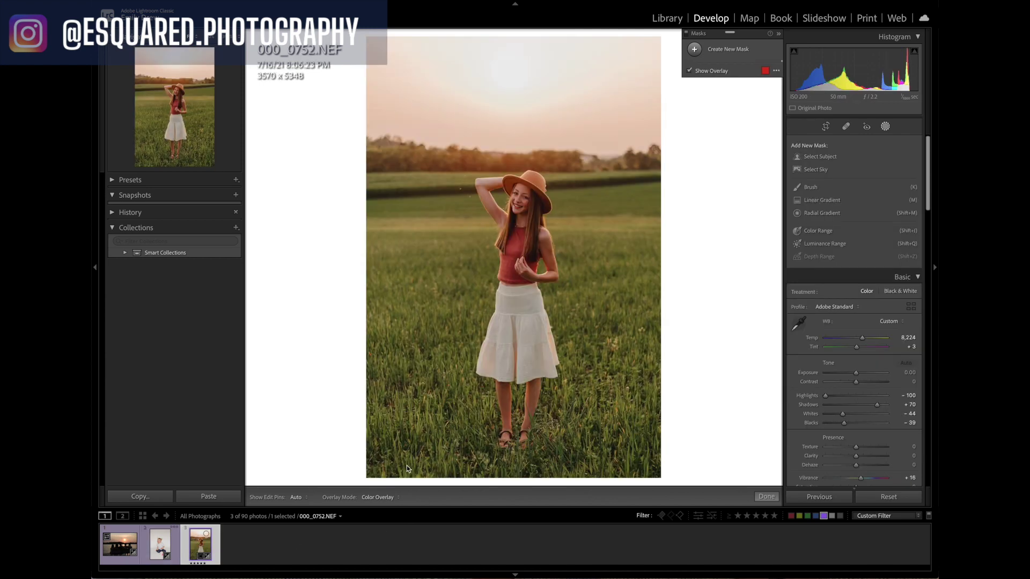
pyautogui.click(765, 497)
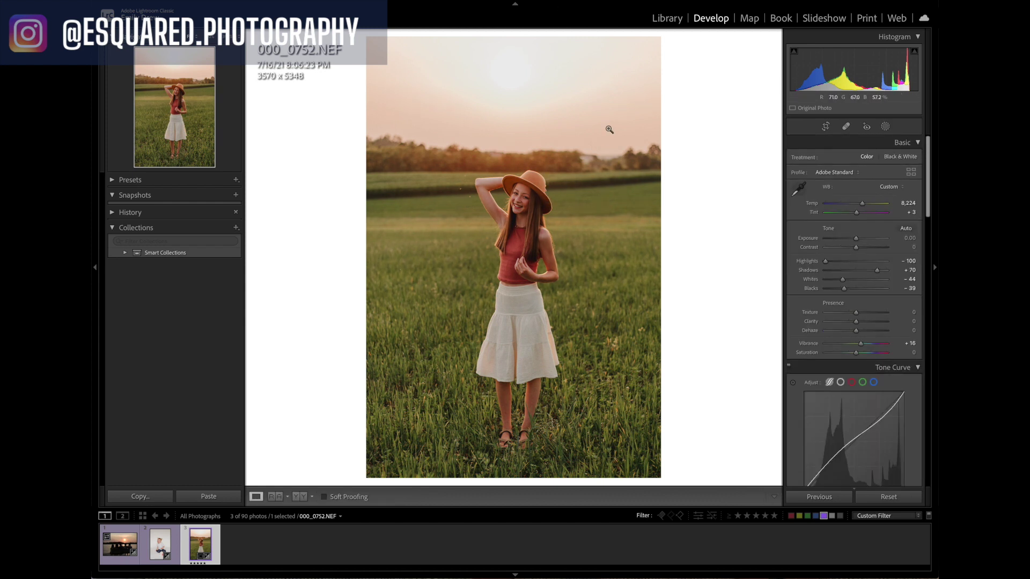
pyautogui.click(846, 127)
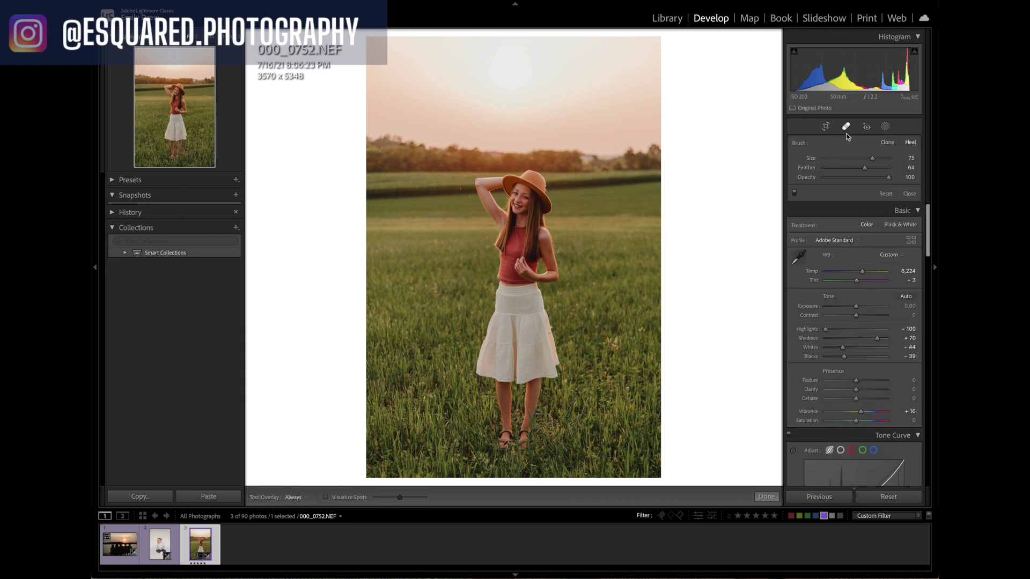
pyautogui.scroll(-10, 467, 199)
pyautogui.click(468, 197)
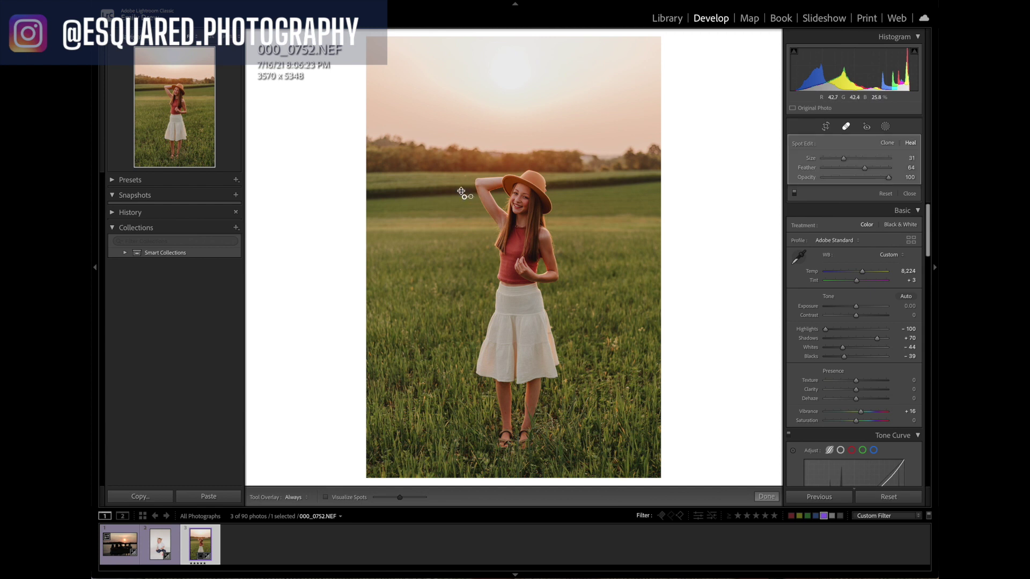
pyautogui.click(460, 190)
pyautogui.click(447, 184)
pyautogui.click(457, 175)
pyautogui.press('q')
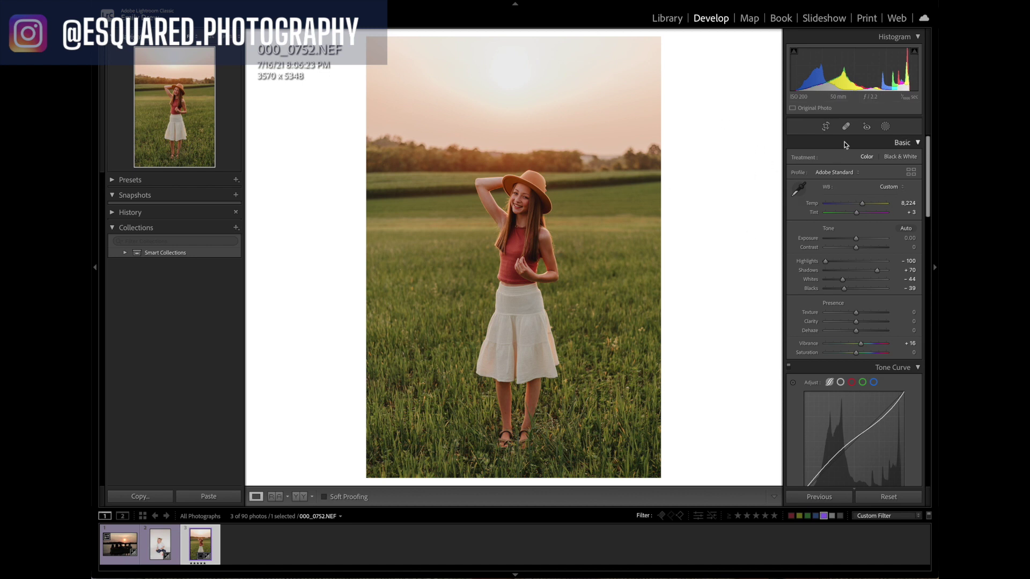
# Step: Create a Select Sky mask on the field portrait and hide its overlay
pyautogui.click(885, 127)
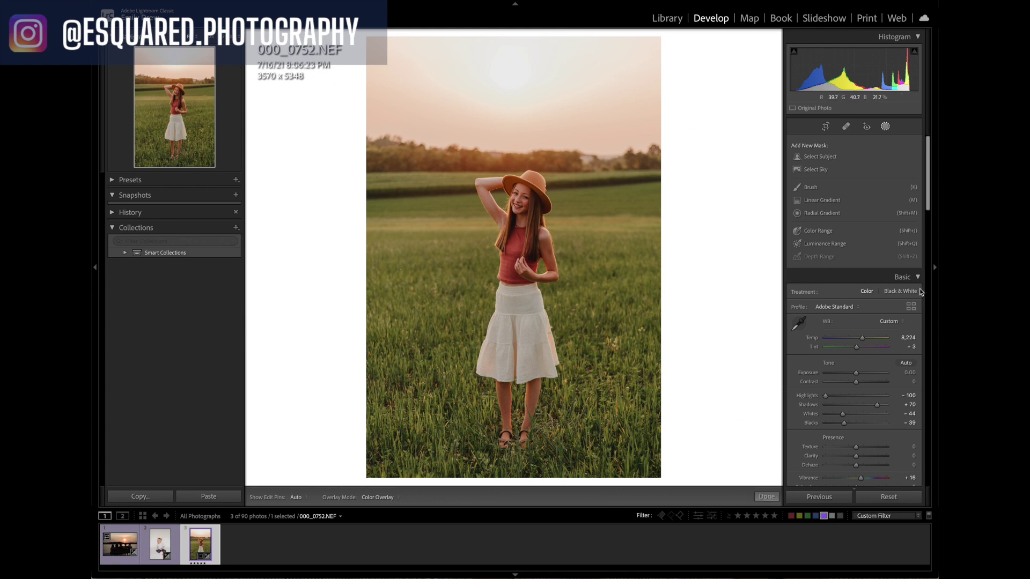
pyautogui.click(815, 170)
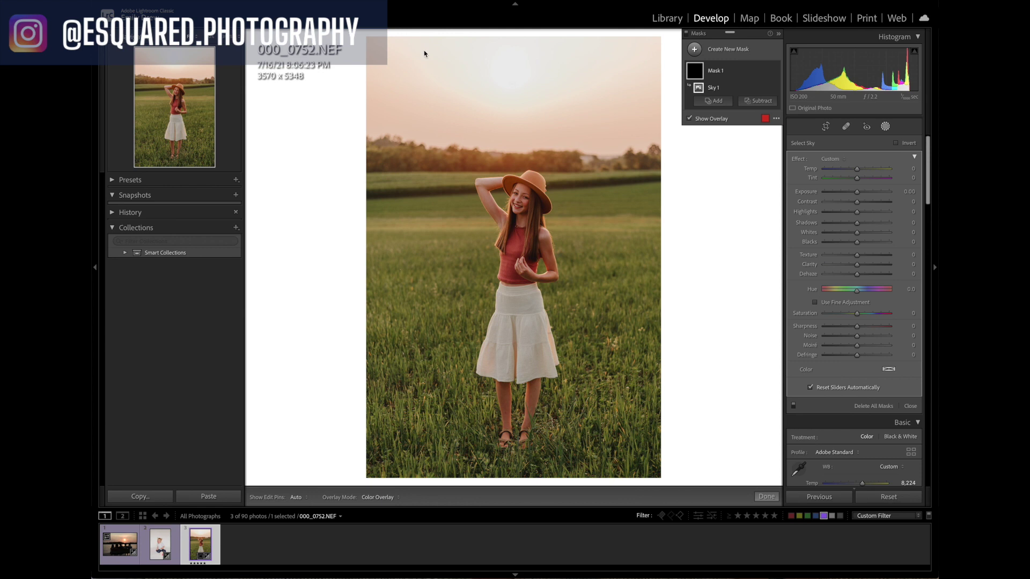
pyautogui.click(689, 119)
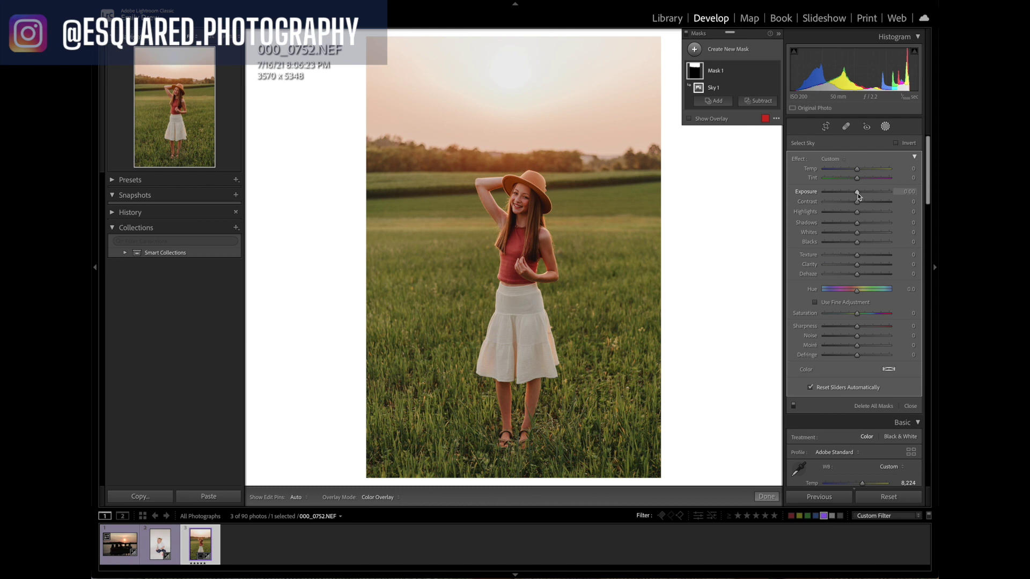
# Step: Set the sky mask's temp to 25, tint to 21, exposure to −0.46 and saturation to 2, and compare with the mask hidden
pyautogui.moveTo(857, 195)
pyautogui.mouseDown()
pyautogui.moveTo(860, 168)
pyautogui.moveTo(864, 180)
pyautogui.mouseUp()
pyautogui.moveTo(857, 313); pyautogui.dragTo(857, 317)
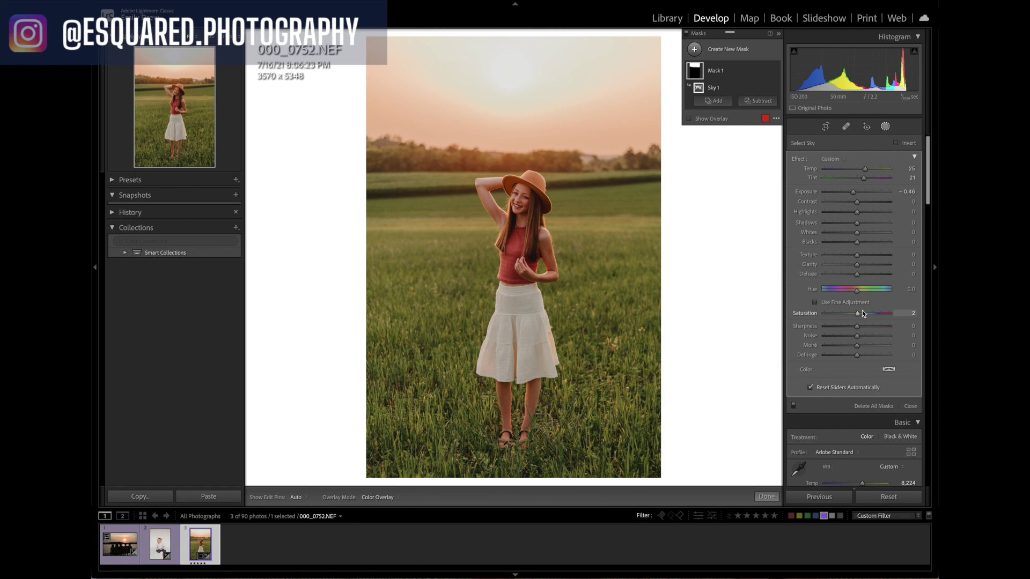
pyautogui.click(775, 89)
pyautogui.click(775, 89)
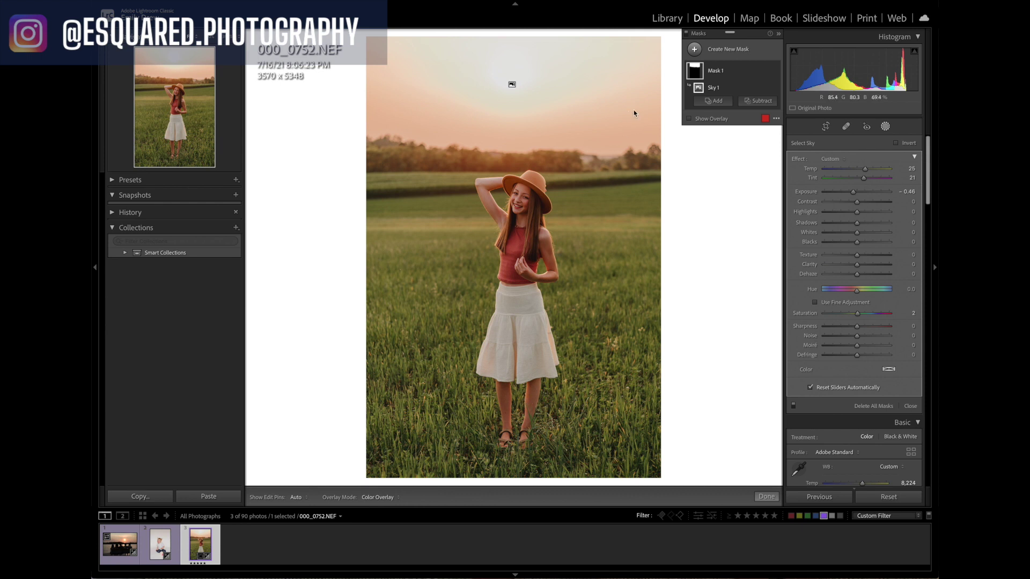
# Step: Add a second mask to the field portrait using Select Subject to cover the woman
pyautogui.click(694, 50)
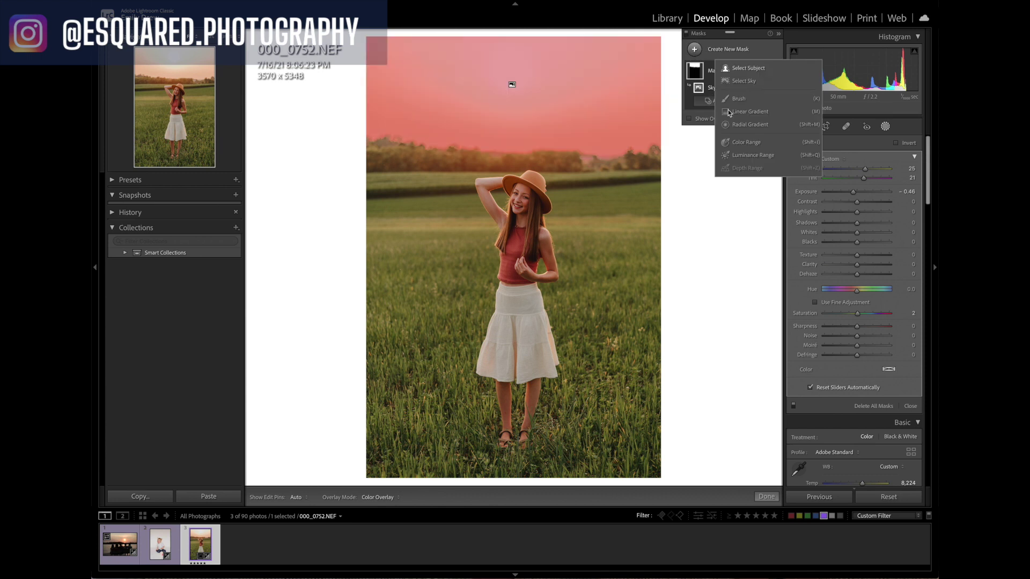
pyautogui.click(751, 68)
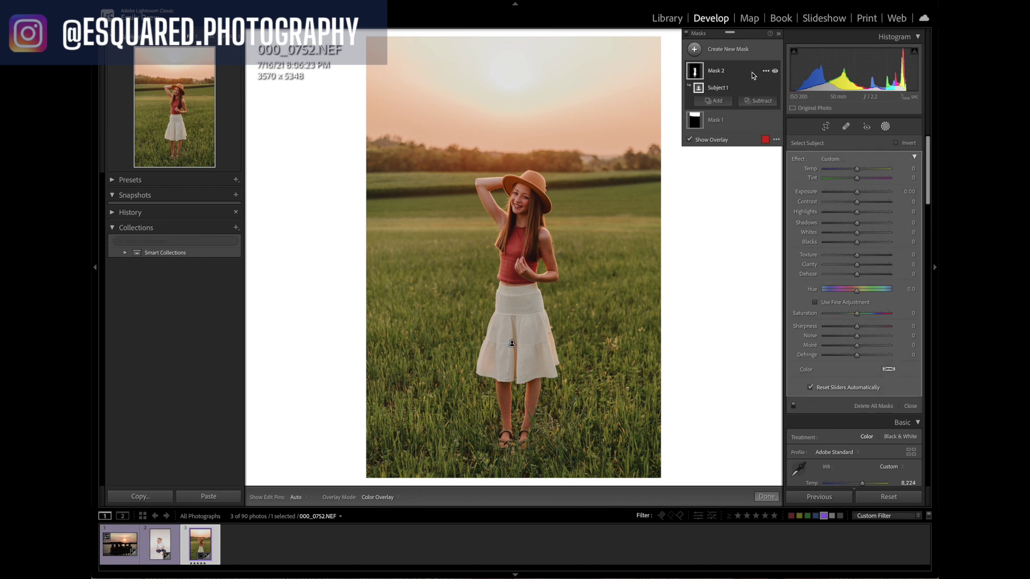
# Step: Hide the overlay of the woman's subject mask and raise the mask's exposure to 0.35
pyautogui.press('o')
pyautogui.moveTo(857, 193); pyautogui.dragTo(858, 192)
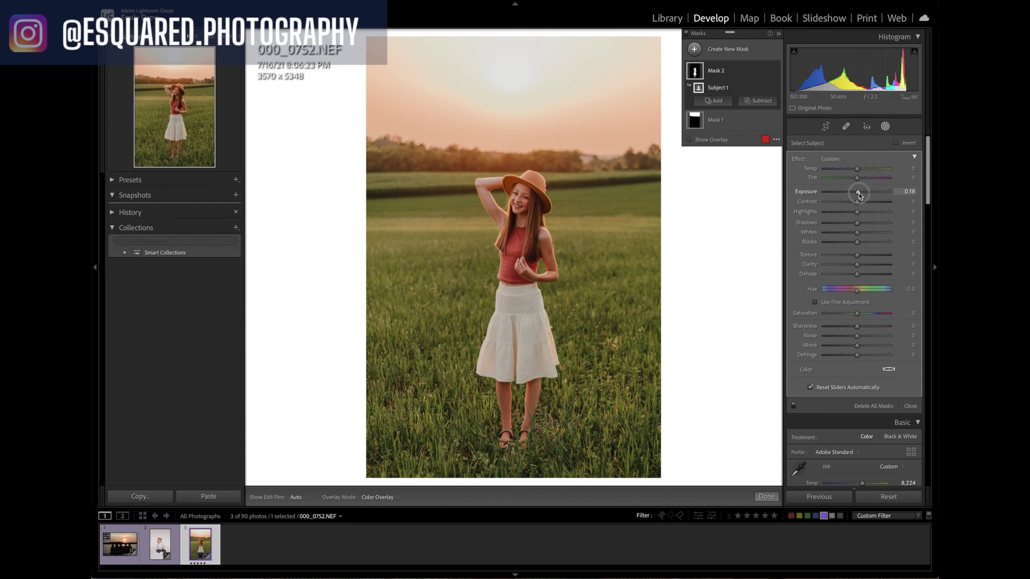
pyautogui.moveTo(858, 192); pyautogui.dragTo(859, 192)
pyautogui.moveTo(859, 196)
pyautogui.mouseDown()
pyautogui.moveTo(869, 196)
pyautogui.moveTo(860, 197)
pyautogui.mouseUp()
pyautogui.moveTo(859, 197); pyautogui.dragTo(860, 196)
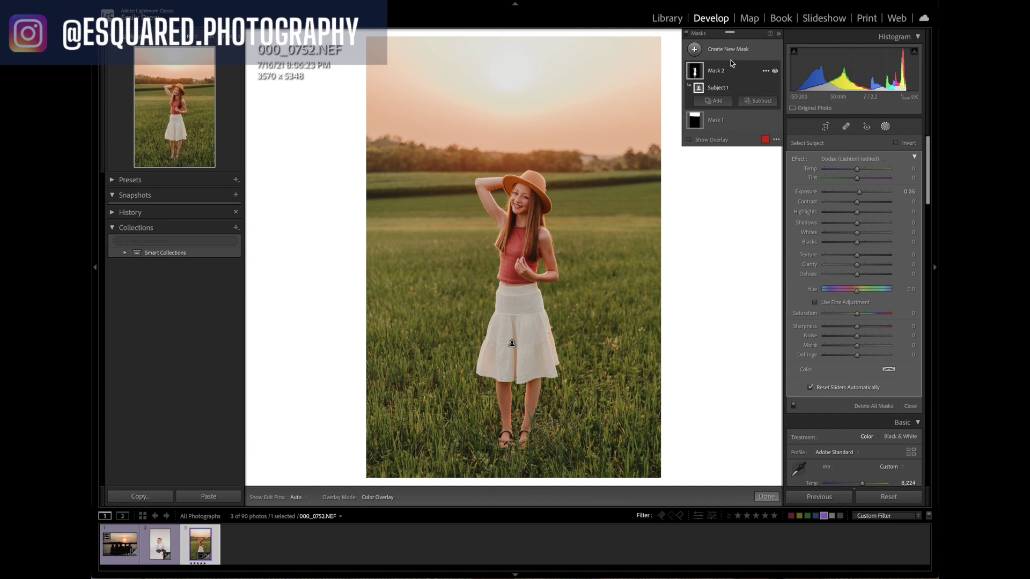
# Step: Add a Color Range mask to the field portrait by sampling the green grass beside the woman's skirt
pyautogui.click(695, 50)
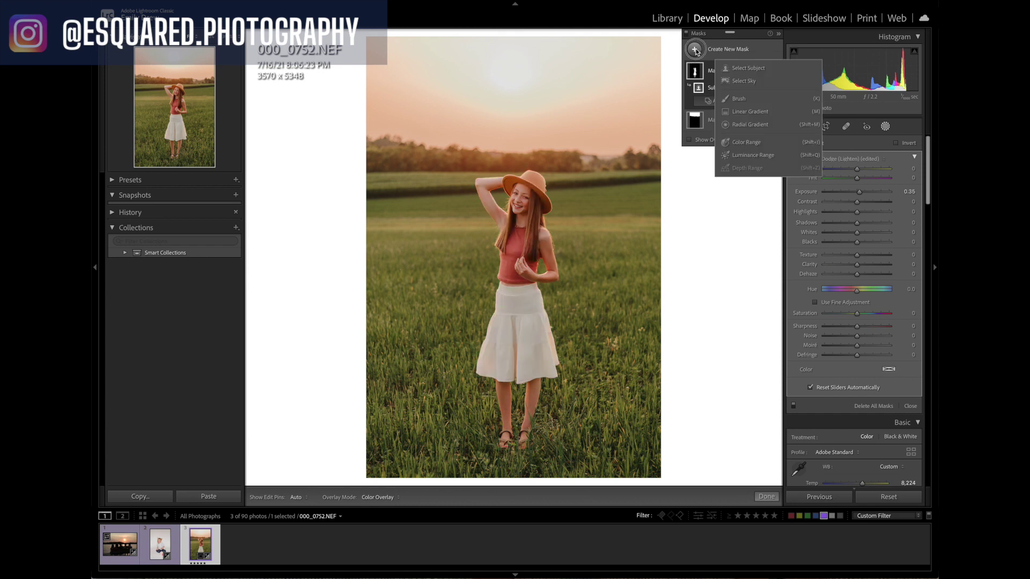
pyautogui.click(739, 143)
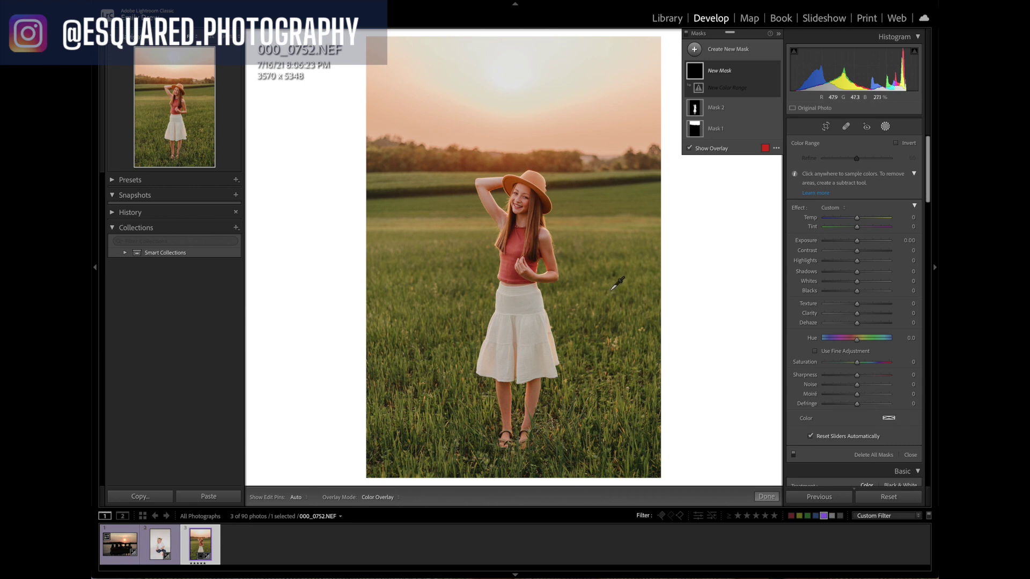
pyautogui.click(430, 327)
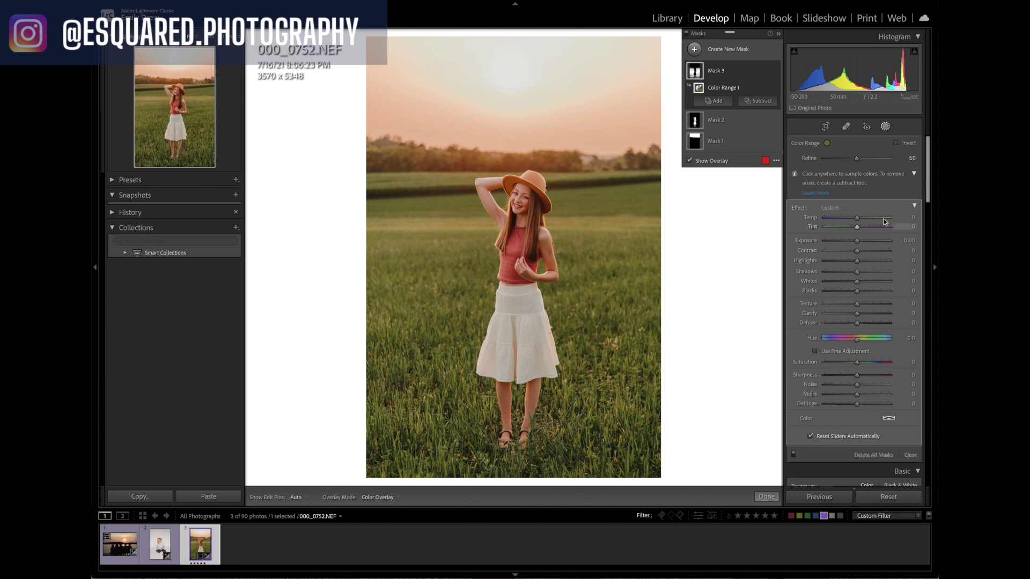
# Step: Hide the Color Range mask's overlay, lower its saturation to −17 and close masking
pyautogui.click(689, 161)
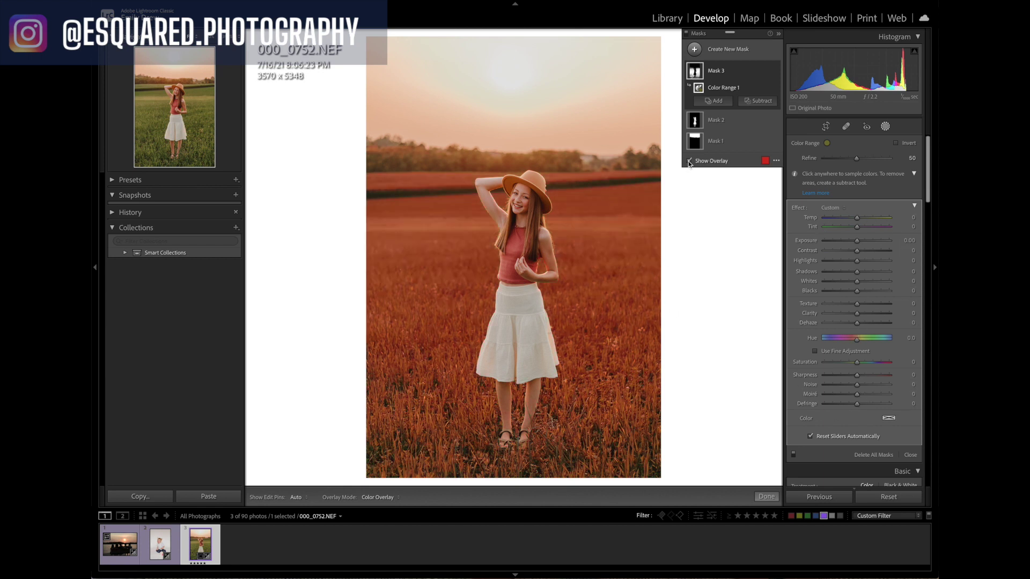
pyautogui.click(858, 364)
pyautogui.moveTo(857, 364)
pyautogui.mouseDown()
pyautogui.moveTo(867, 366)
pyautogui.moveTo(852, 366)
pyautogui.mouseUp()
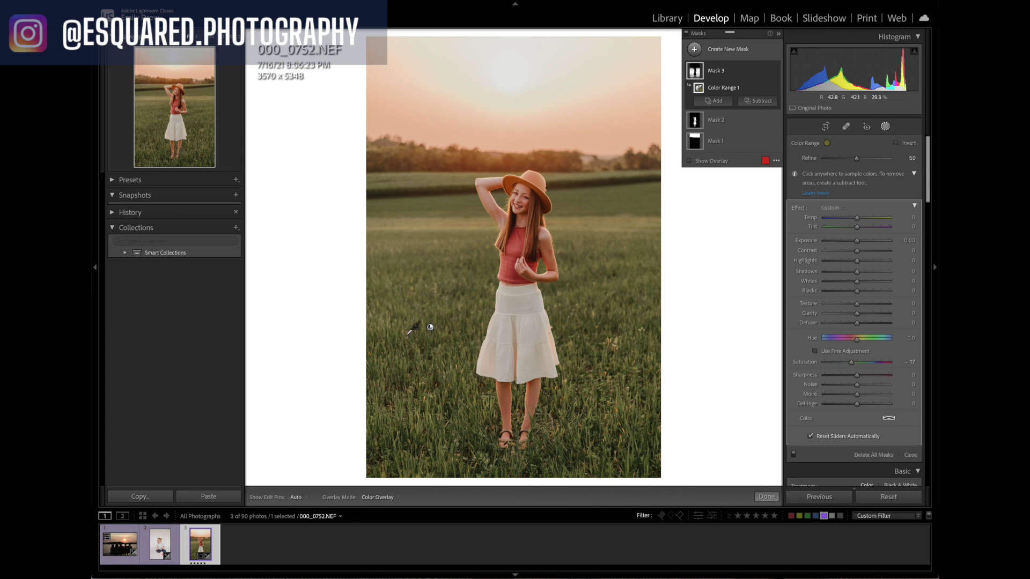
pyautogui.click(776, 499)
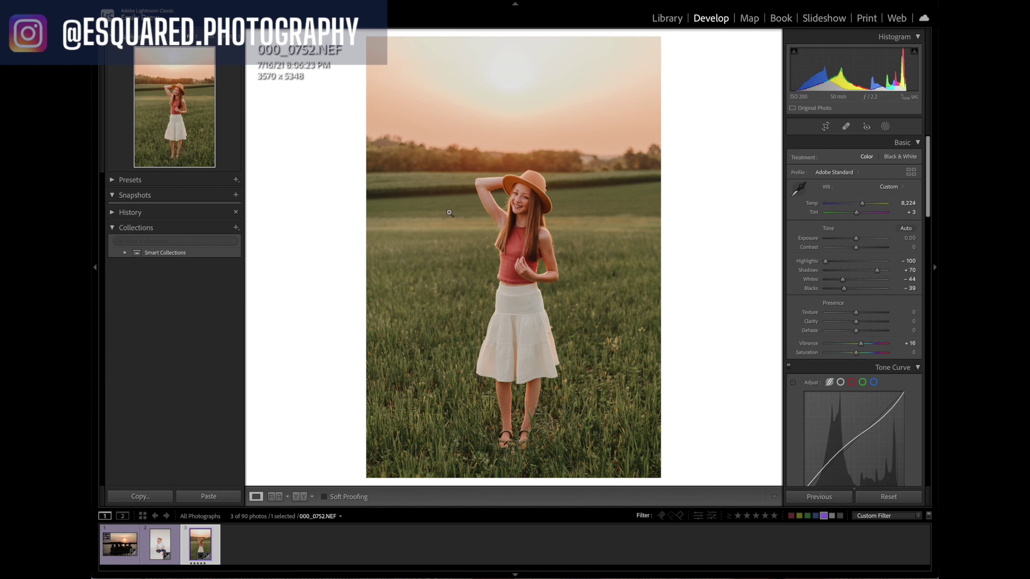
# Step: Reopen masking on the field portrait and delete the Color Range mask, Mask 3
pyautogui.click(885, 127)
pyautogui.click(885, 127)
pyautogui.click(885, 127)
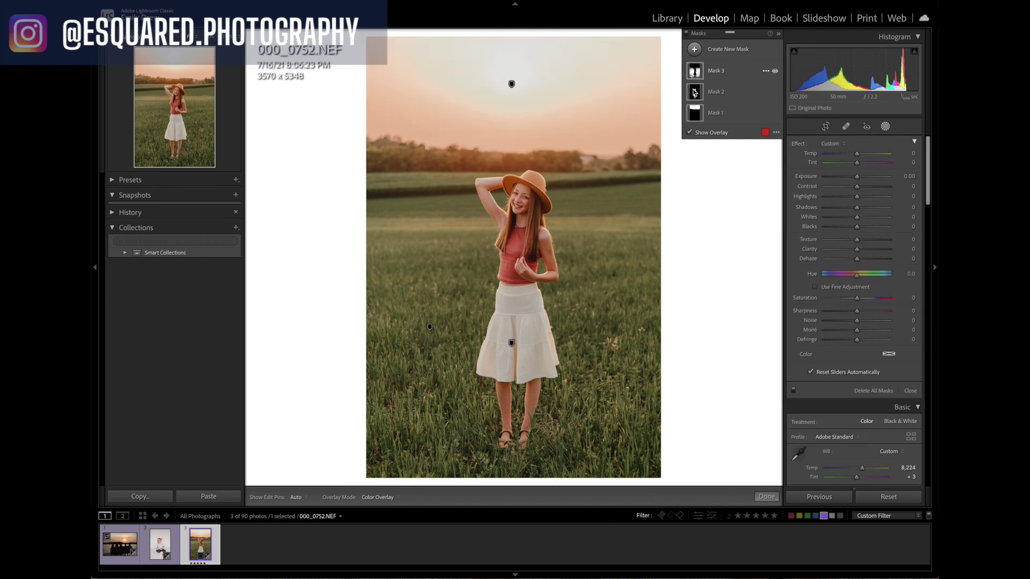
pyautogui.click(766, 71)
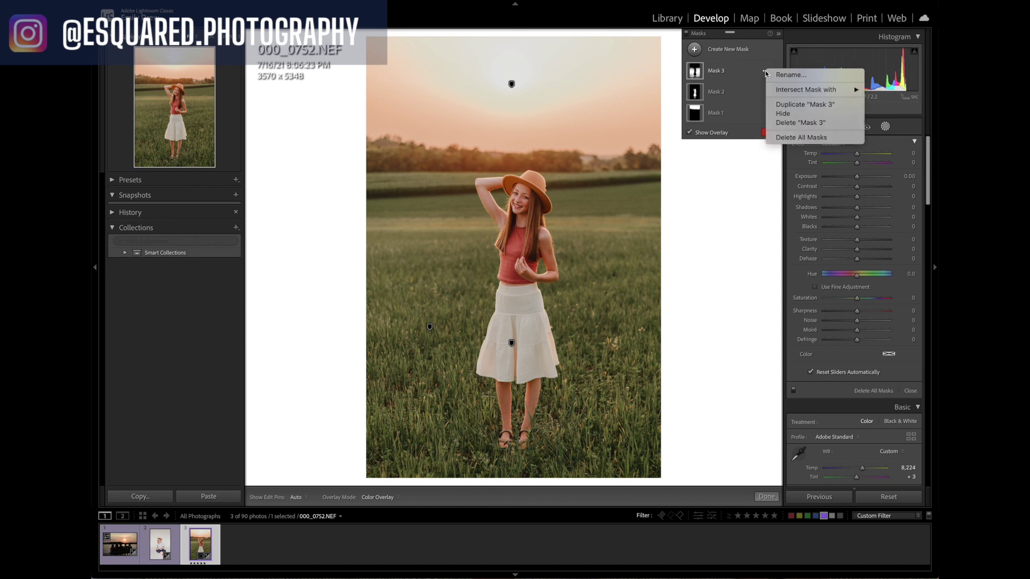
pyautogui.click(794, 126)
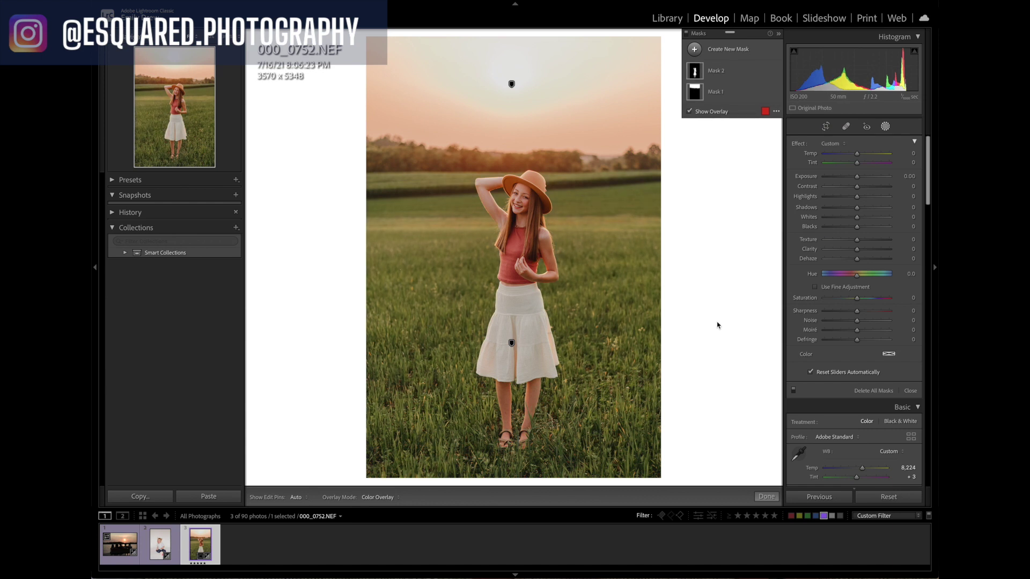
# Step: Open photo 000_9771.NEF Copy 1 and add a Select Subject mask covering the woman in the red dress
pyautogui.hotkey('shift', 'w')
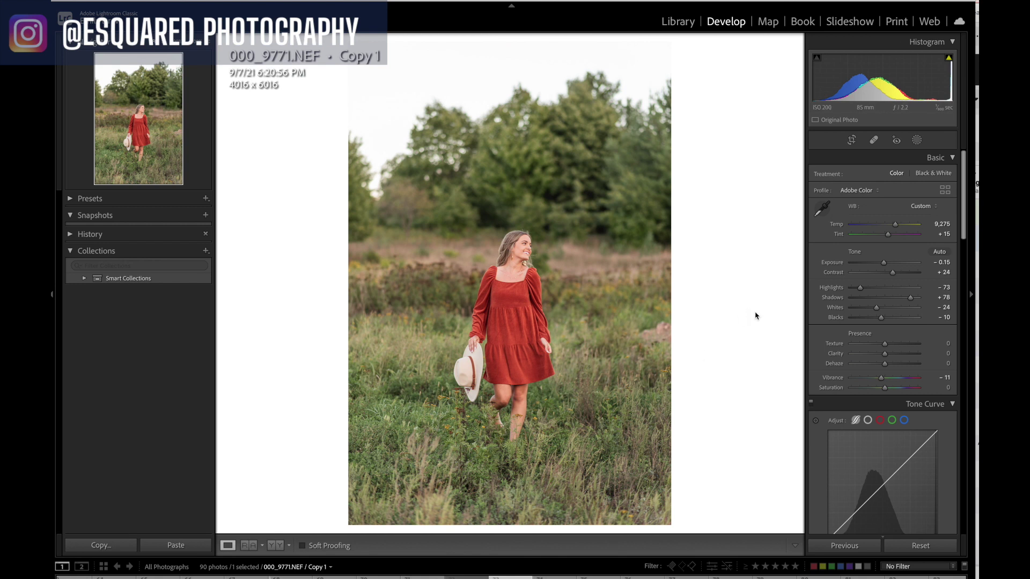
pyautogui.click(917, 140)
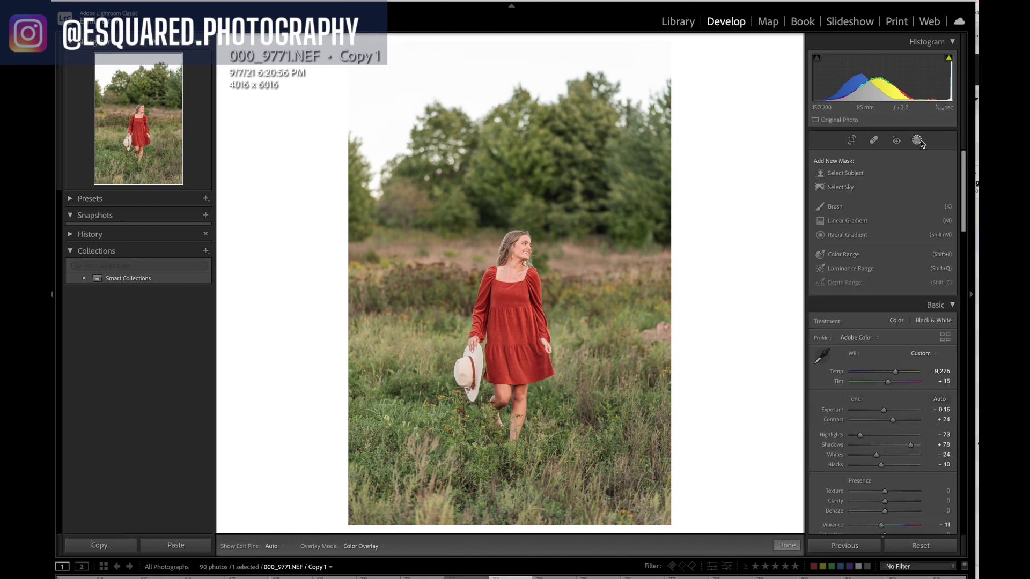
pyautogui.click(851, 173)
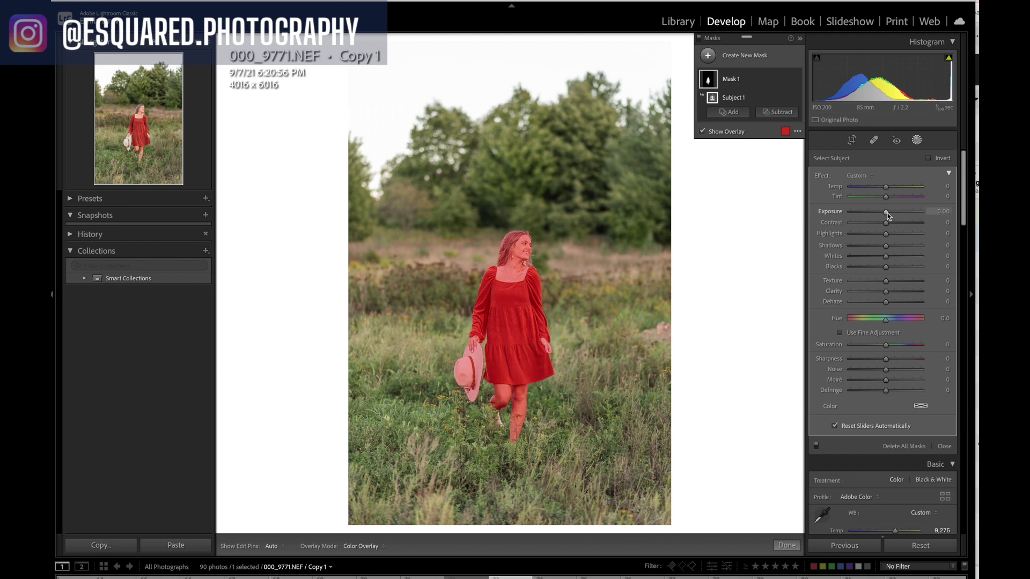
# Step: Set the subject mask's exposure to −1.04, then show its overlay to check the coverage and hide it again
pyautogui.moveTo(887, 213); pyautogui.dragTo(878, 214)
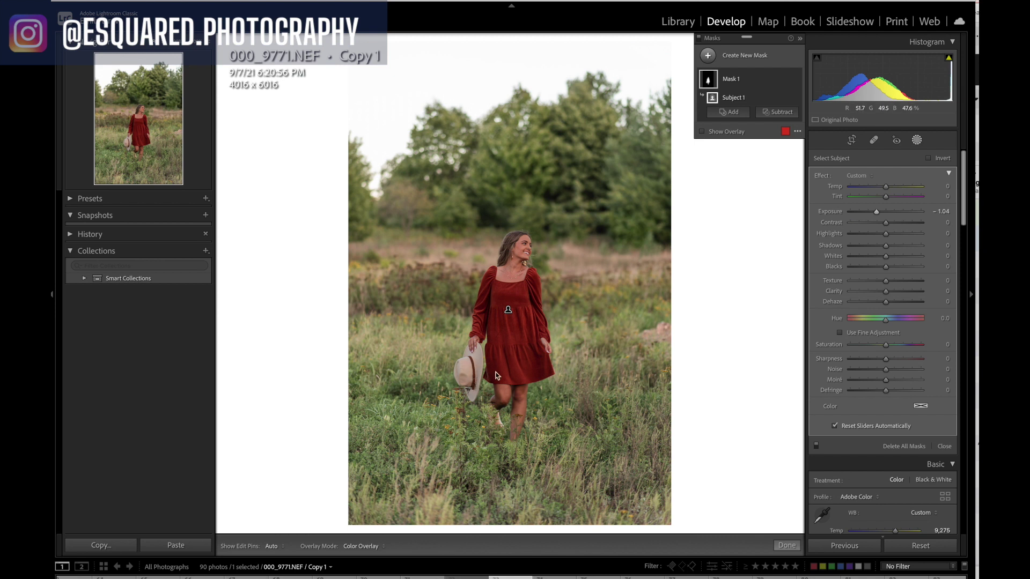
pyautogui.click(701, 132)
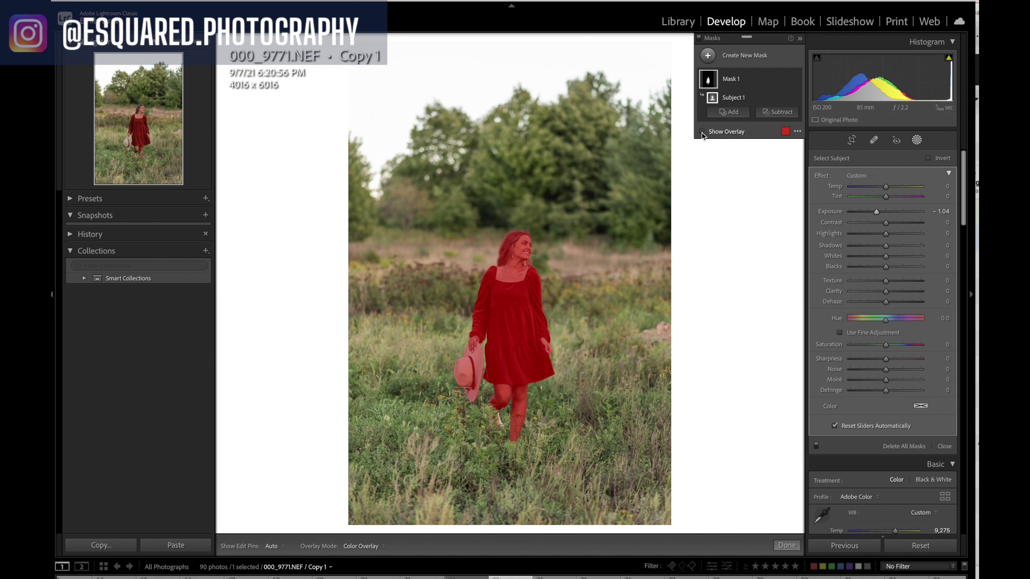
pyautogui.click(701, 132)
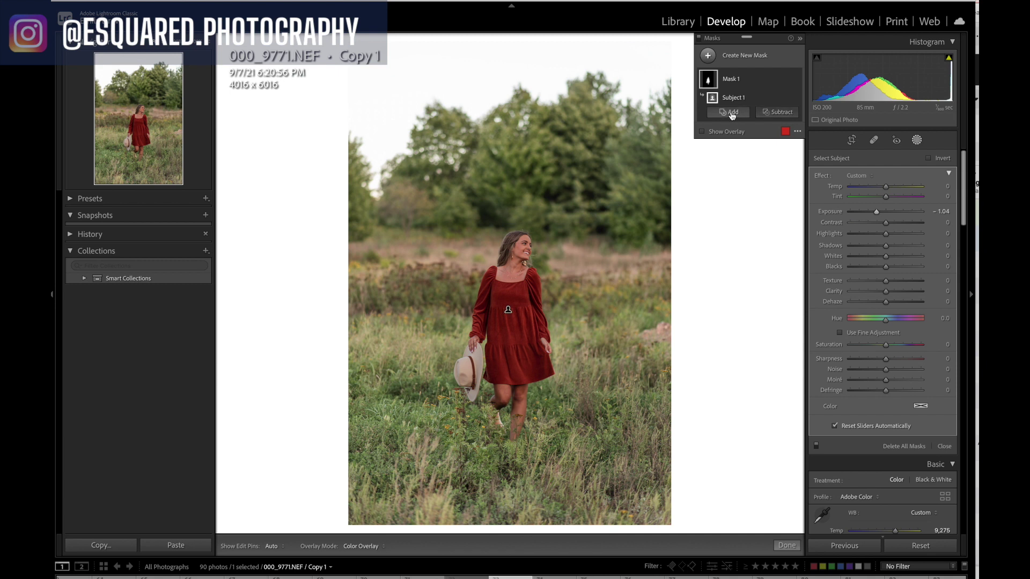
# Step: Subtract the hat from the subject mask by painting over it with a size 2 brush
pyautogui.click(772, 113)
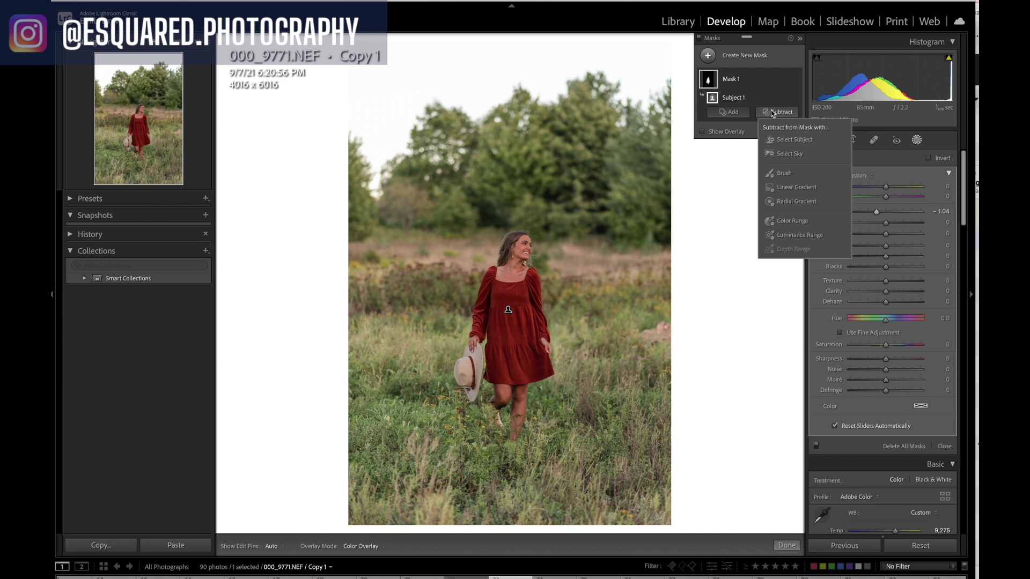
pyautogui.click(782, 175)
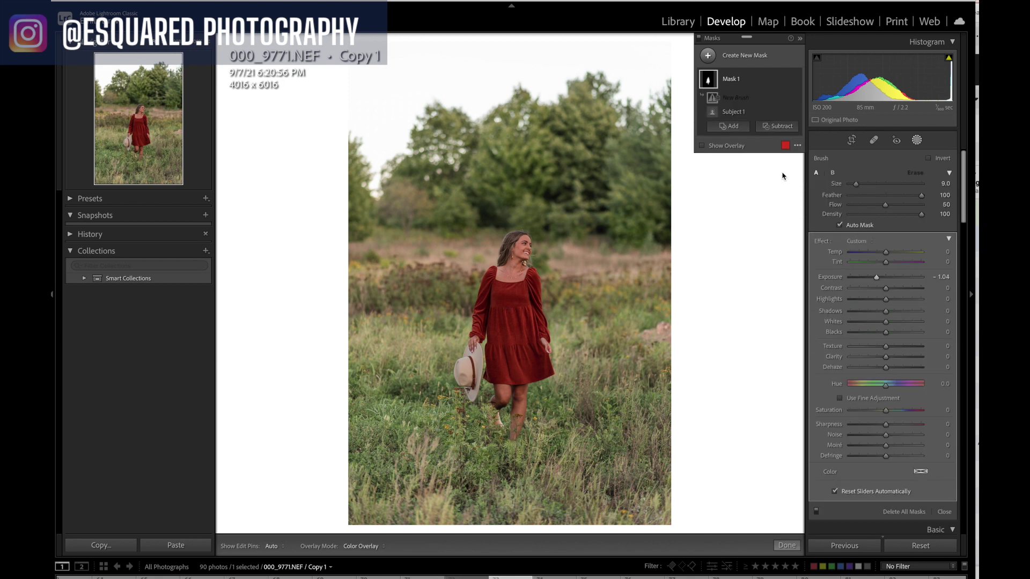
pyautogui.scroll(-5, 508, 309)
pyautogui.press('h')
pyautogui.moveTo(465, 386)
pyautogui.mouseDown()
pyautogui.moveTo(463, 351)
pyautogui.moveTo(479, 358)
pyautogui.moveTo(482, 349)
pyautogui.moveTo(469, 408)
pyautogui.moveTo(472, 366)
pyautogui.moveTo(465, 373)
pyautogui.mouseUp()
pyautogui.press('h')
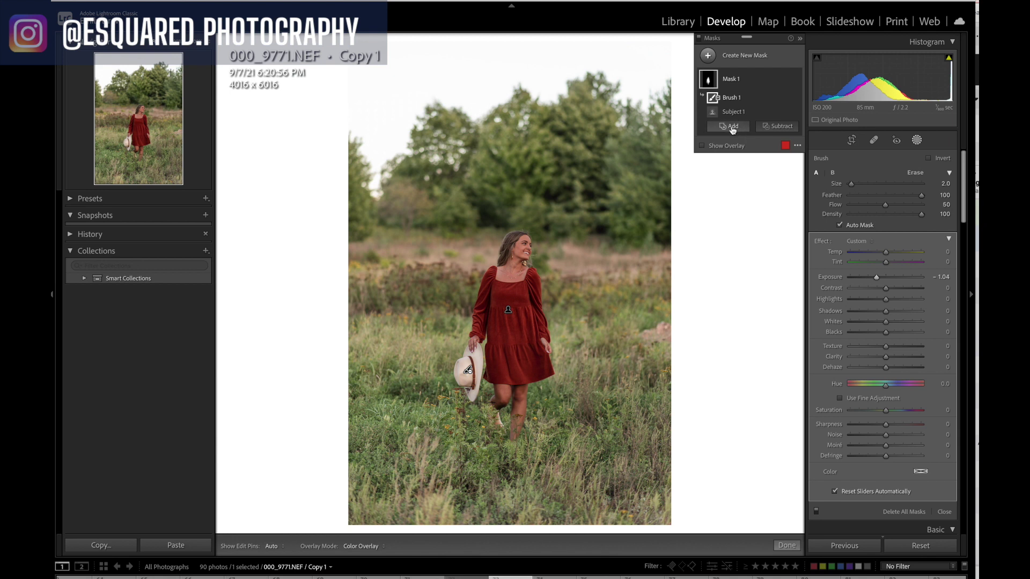
# Step: Add a size 7 brush to the subject mask and paint over the field beside the woman on the hat's side
pyautogui.click(732, 129)
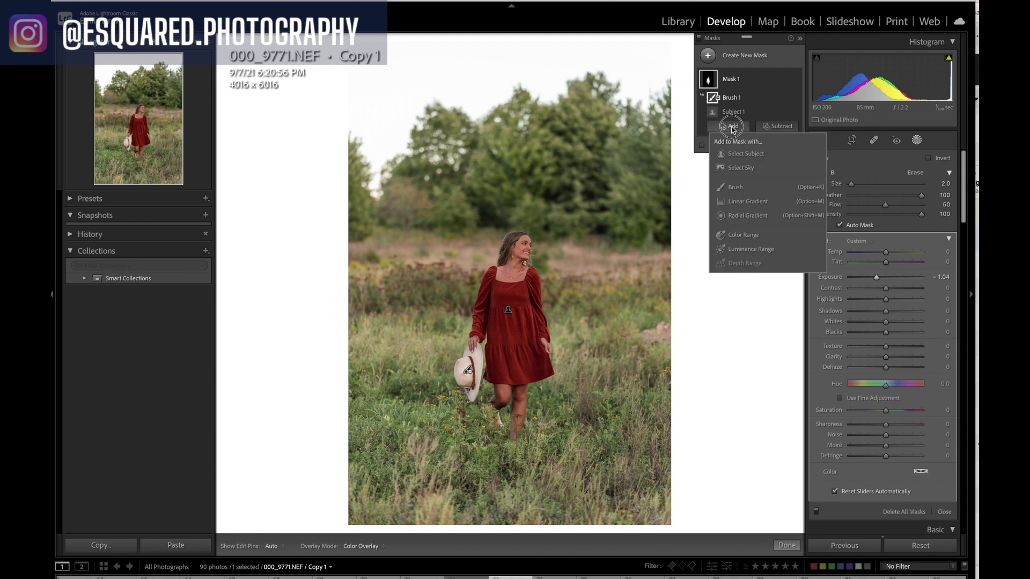
pyautogui.click(735, 188)
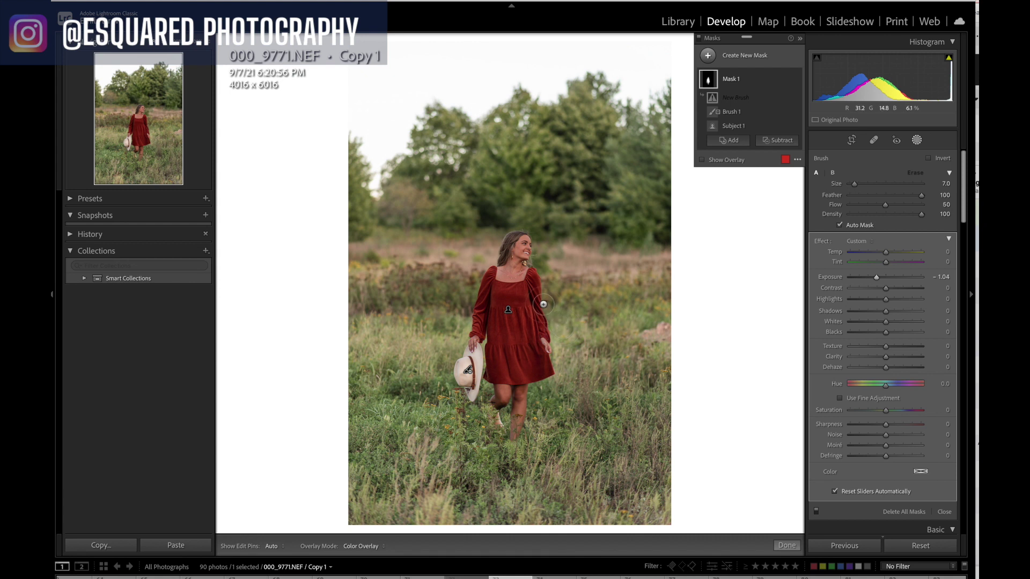
pyautogui.press('h')
pyautogui.moveTo(409, 375)
pyautogui.mouseDown()
pyautogui.moveTo(438, 347)
pyautogui.moveTo(426, 319)
pyautogui.moveTo(413, 317)
pyautogui.moveTo(378, 390)
pyautogui.moveTo(411, 324)
pyautogui.moveTo(345, 321)
pyautogui.moveTo(331, 341)
pyautogui.moveTo(403, 338)
pyautogui.moveTo(403, 312)
pyautogui.moveTo(392, 371)
pyautogui.mouseUp()
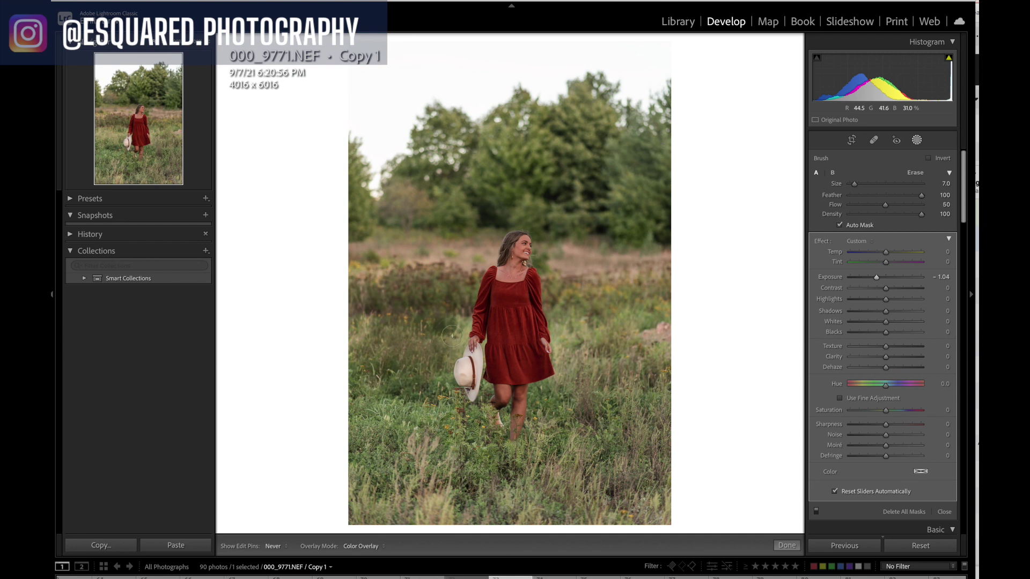
pyautogui.press('h')
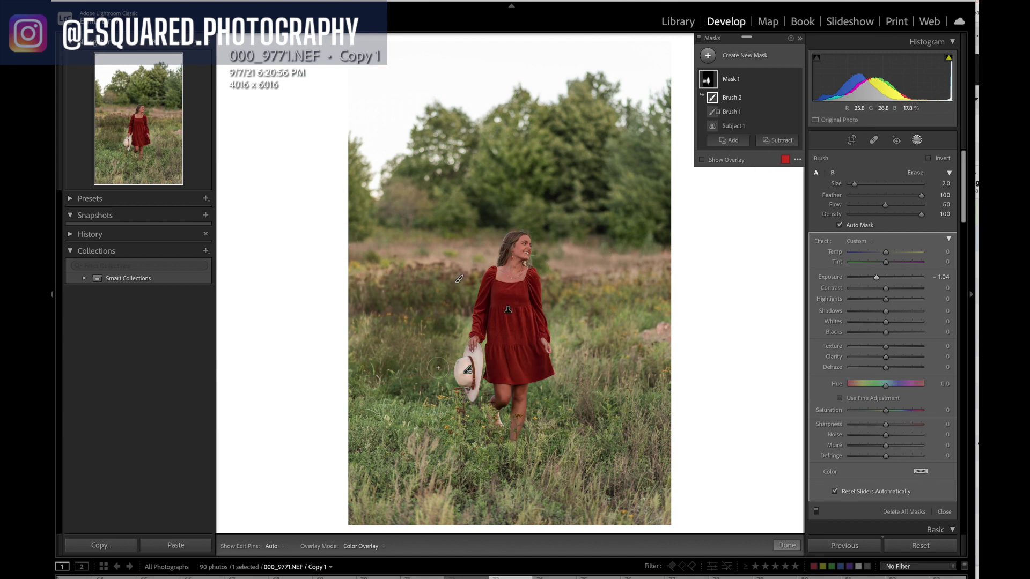
pyautogui.press('o')
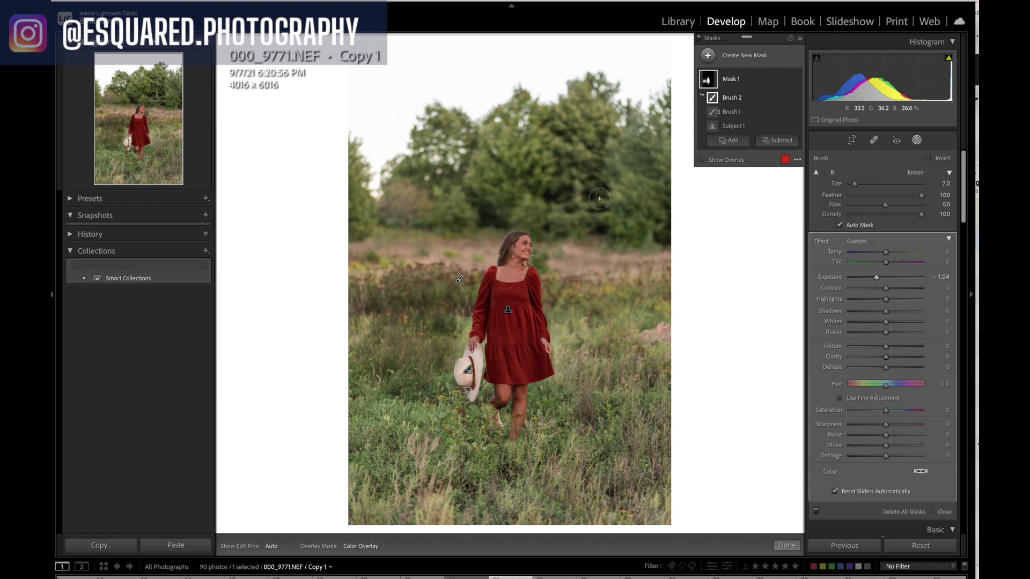